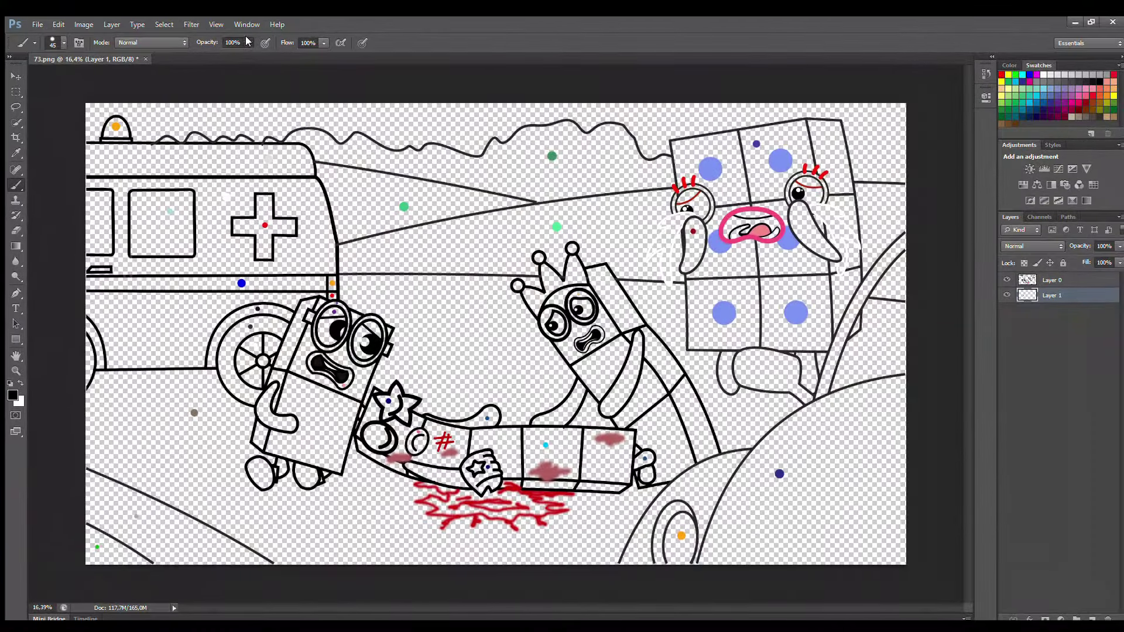
# Paint the car's windshield light blue on Layer 1 with the brush at 45% opacity.
pyautogui.scroll(3, 917, 399)
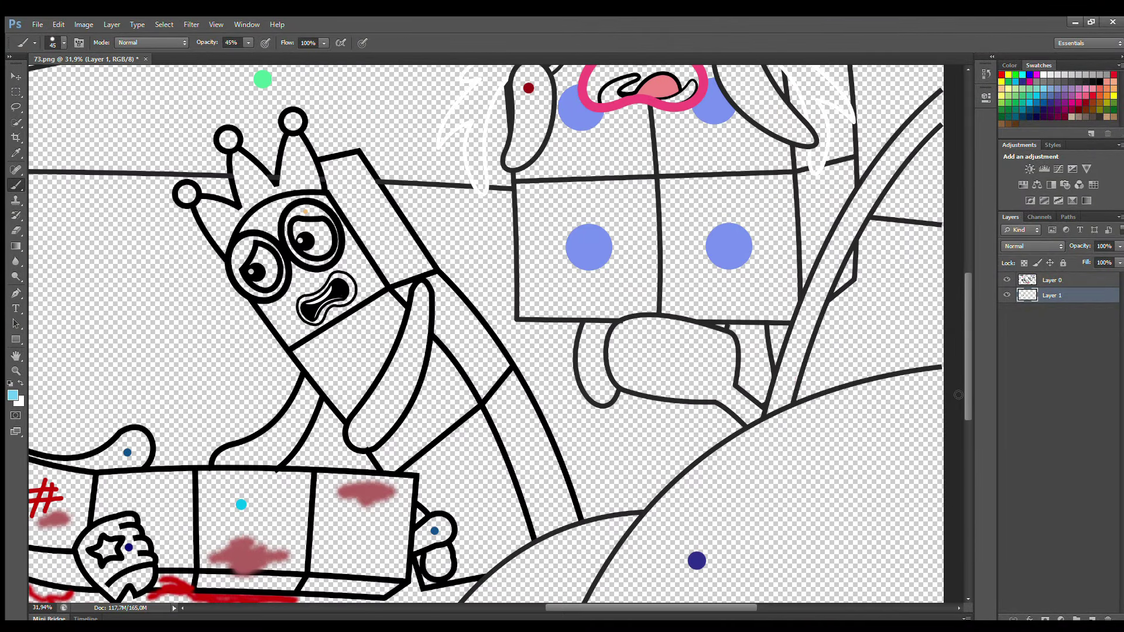
pyautogui.moveTo(801, 399)
pyautogui.mouseDown()
pyautogui.moveTo(872, 235)
pyautogui.moveTo(942, 136)
pyautogui.moveTo(939, 363)
pyautogui.moveTo(844, 380)
pyautogui.moveTo(835, 355)
pyautogui.moveTo(934, 163)
pyautogui.moveTo(858, 282)
pyautogui.moveTo(849, 370)
pyautogui.moveTo(931, 341)
pyautogui.moveTo(925, 209)
pyautogui.moveTo(903, 343)
pyautogui.moveTo(881, 290)
pyautogui.moveTo(874, 317)
pyautogui.moveTo(916, 225)
pyautogui.mouseUp()
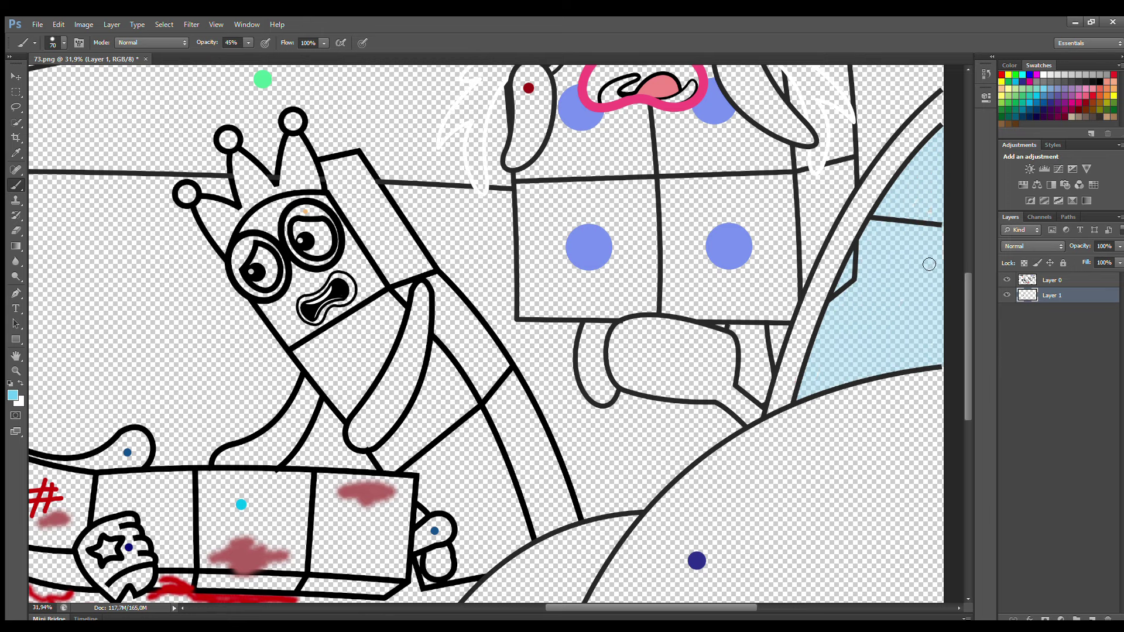
# Fill the car's hood with the dark blue of its colour dot, using a brush enlarged to 200 at 100% opacity.
pyautogui.moveTo(966, 363); pyautogui.dragTo(962, 410)
pyautogui.click(15, 153)
pyautogui.click(697, 404)
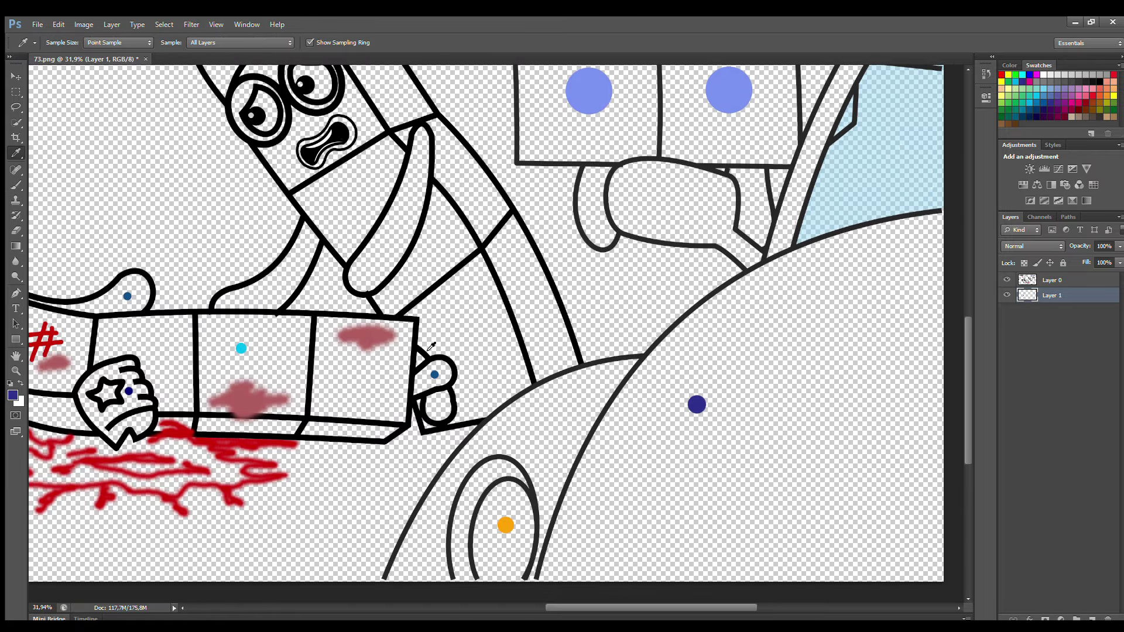
pyautogui.click(16, 185)
pyautogui.press(']')
pyautogui.press(']')
pyautogui.press(']')
pyautogui.press(']')
pyautogui.press(']')
pyautogui.moveTo(943, 226)
pyautogui.mouseDown()
pyautogui.moveTo(815, 269)
pyautogui.moveTo(716, 325)
pyautogui.moveTo(647, 394)
pyautogui.moveTo(568, 556)
pyautogui.moveTo(667, 586)
pyautogui.moveTo(953, 520)
pyautogui.moveTo(951, 255)
pyautogui.moveTo(927, 282)
pyautogui.moveTo(737, 355)
pyautogui.moveTo(923, 335)
pyautogui.moveTo(610, 551)
pyautogui.moveTo(915, 579)
pyautogui.moveTo(817, 392)
pyautogui.moveTo(757, 441)
pyautogui.moveTo(901, 496)
pyautogui.moveTo(949, 489)
pyautogui.mouseUp()
pyautogui.press(']')
pyautogui.press(']')
pyautogui.press(']')
# Fill the car's headlight with the orange of its colour dot and the surrounding ring with a lighter orange.
pyautogui.press('alt')
pyautogui.keyDown('alt'); pyautogui.click(507, 530); pyautogui.keyUp('alt')
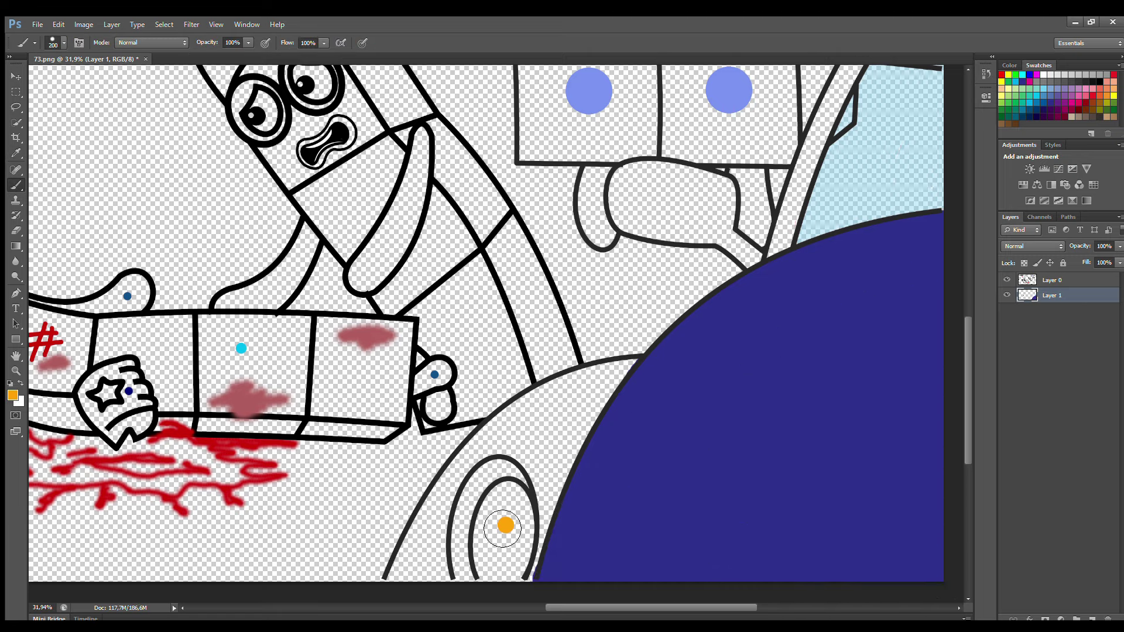
pyautogui.moveTo(522, 493)
pyautogui.mouseDown()
pyautogui.moveTo(488, 528)
pyautogui.moveTo(505, 587)
pyautogui.moveTo(532, 547)
pyautogui.moveTo(517, 497)
pyautogui.moveTo(517, 544)
pyautogui.mouseUp()
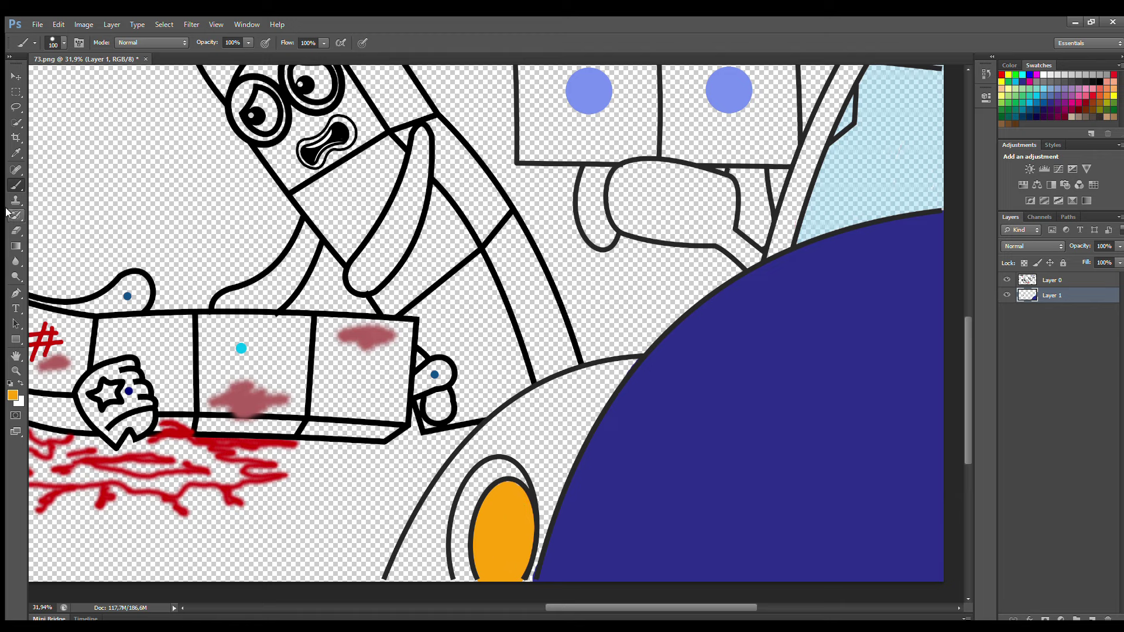
pyautogui.click(12, 394)
pyautogui.click(490, 241)
pyautogui.click(681, 224)
pyautogui.press('b')
pyautogui.moveTo(510, 463)
pyautogui.mouseDown()
pyautogui.moveTo(468, 491)
pyautogui.moveTo(455, 544)
pyautogui.moveTo(474, 586)
pyautogui.moveTo(467, 547)
pyautogui.moveTo(482, 492)
pyautogui.moveTo(514, 473)
pyautogui.mouseUp()
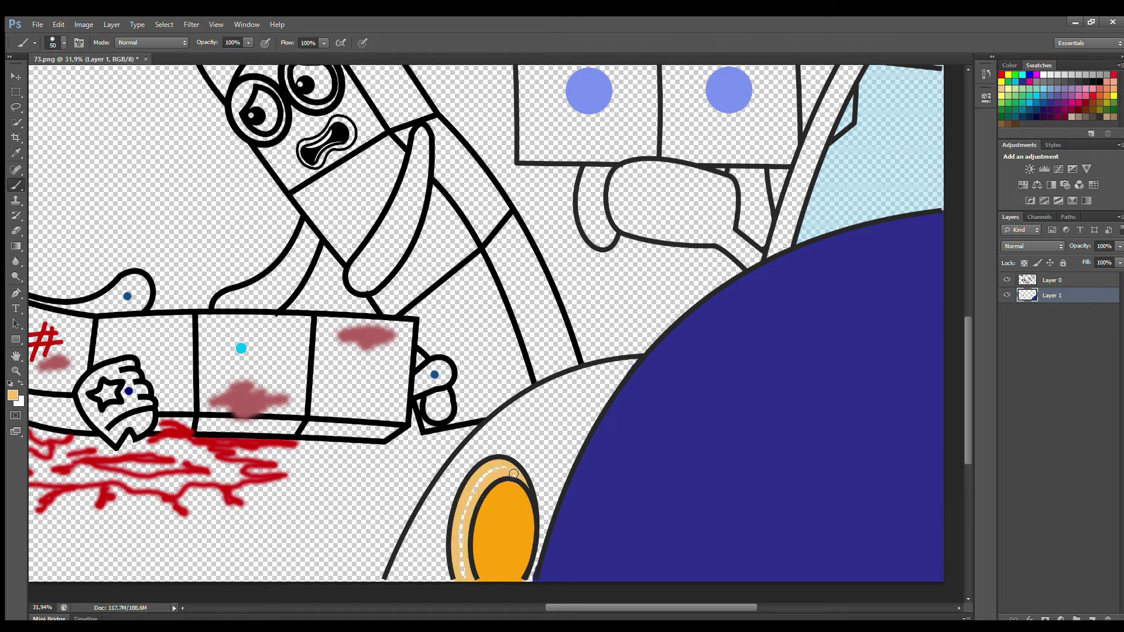
# Add a new layer below Layer 1 and paint the car's fender in a darker shade of the hood's blue.
pyautogui.click(1092, 619)
pyautogui.moveTo(1082, 297); pyautogui.dragTo(1080, 320)
pyautogui.click(16, 153)
pyautogui.click(650, 390)
pyautogui.click(12, 395)
pyautogui.click(535, 308)
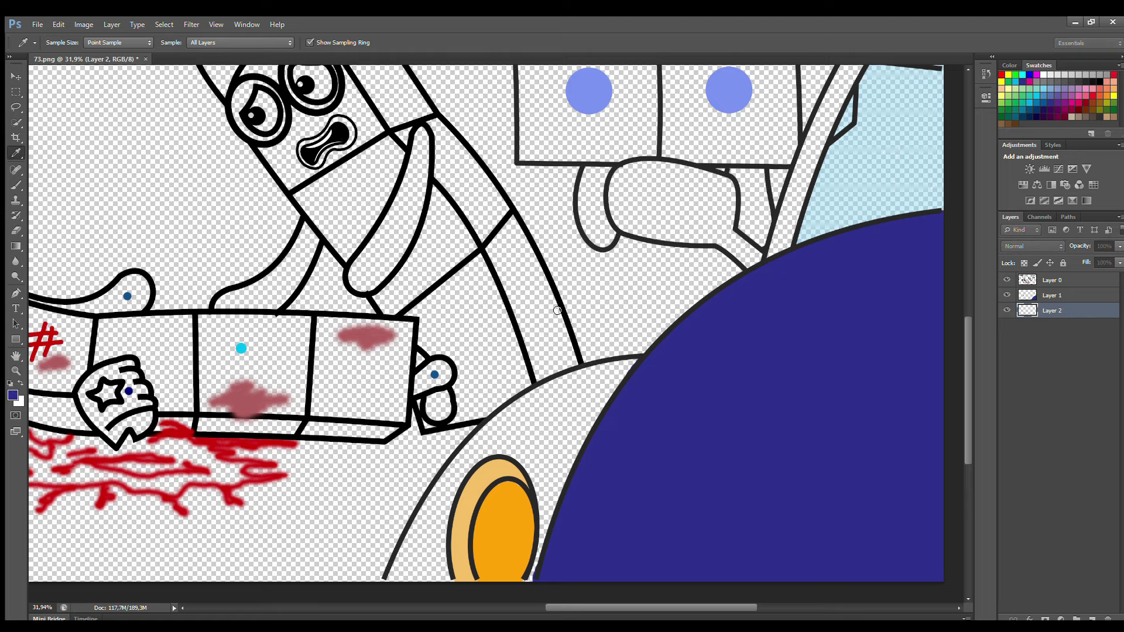
pyautogui.click(681, 225)
pyautogui.press('b')
pyautogui.moveTo(641, 360)
pyautogui.mouseDown()
pyautogui.moveTo(590, 381)
pyautogui.moveTo(500, 431)
pyautogui.moveTo(408, 562)
pyautogui.moveTo(534, 588)
pyautogui.moveTo(639, 391)
pyautogui.mouseUp()
pyautogui.press(']')
pyautogui.press(']')
pyautogui.moveTo(621, 386)
pyautogui.mouseDown()
pyautogui.moveTo(537, 531)
pyautogui.moveTo(452, 529)
pyautogui.moveTo(447, 565)
pyautogui.mouseUp()
# Paint the car's side mirror and windshield pillar in the fender's dark blue on Layer 2.
pyautogui.moveTo(760, 259)
pyautogui.mouseDown()
pyautogui.moveTo(732, 239)
pyautogui.moveTo(735, 191)
pyautogui.moveTo(630, 174)
pyautogui.moveTo(623, 220)
pyautogui.moveTo(747, 263)
pyautogui.moveTo(722, 228)
pyautogui.moveTo(637, 191)
pyautogui.moveTo(667, 216)
pyautogui.moveTo(632, 218)
pyautogui.mouseUp()
pyautogui.scroll(5, 934, 165)
pyautogui.moveTo(940, 77)
pyautogui.mouseDown()
pyautogui.moveTo(821, 254)
pyautogui.moveTo(774, 393)
pyautogui.moveTo(893, 151)
pyautogui.moveTo(949, 92)
pyautogui.mouseUp()
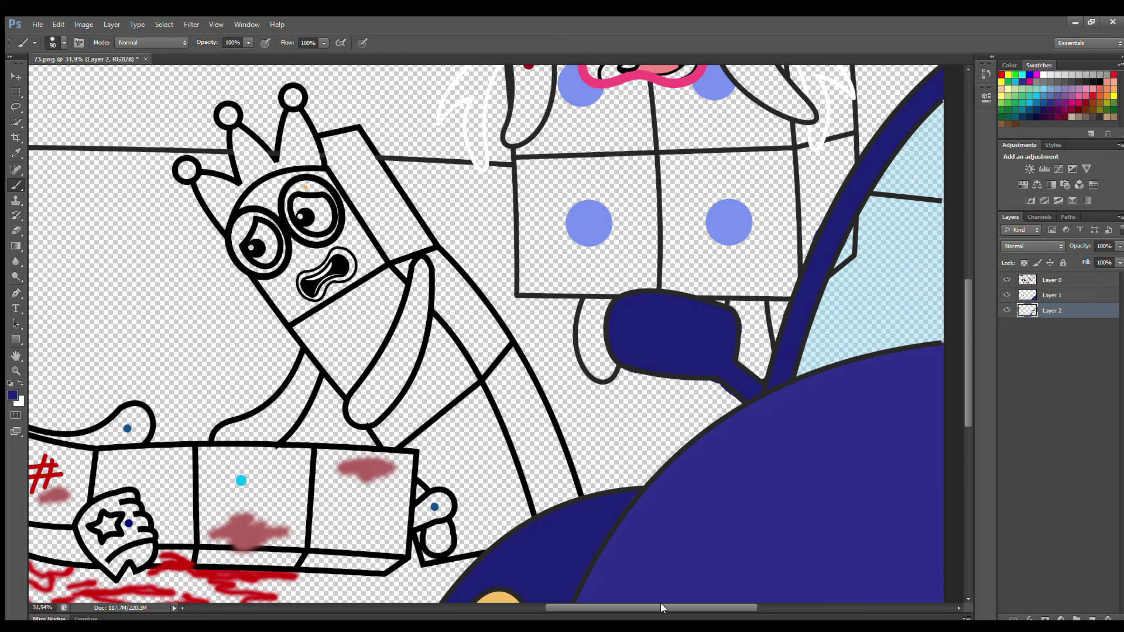
# On Layer 1, paint the lying character's oval beside the # mark pink and the small star on its glove cyan.
pyautogui.moveTo(660, 607); pyautogui.dragTo(589, 608)
pyautogui.scroll(-3, 963, 361)
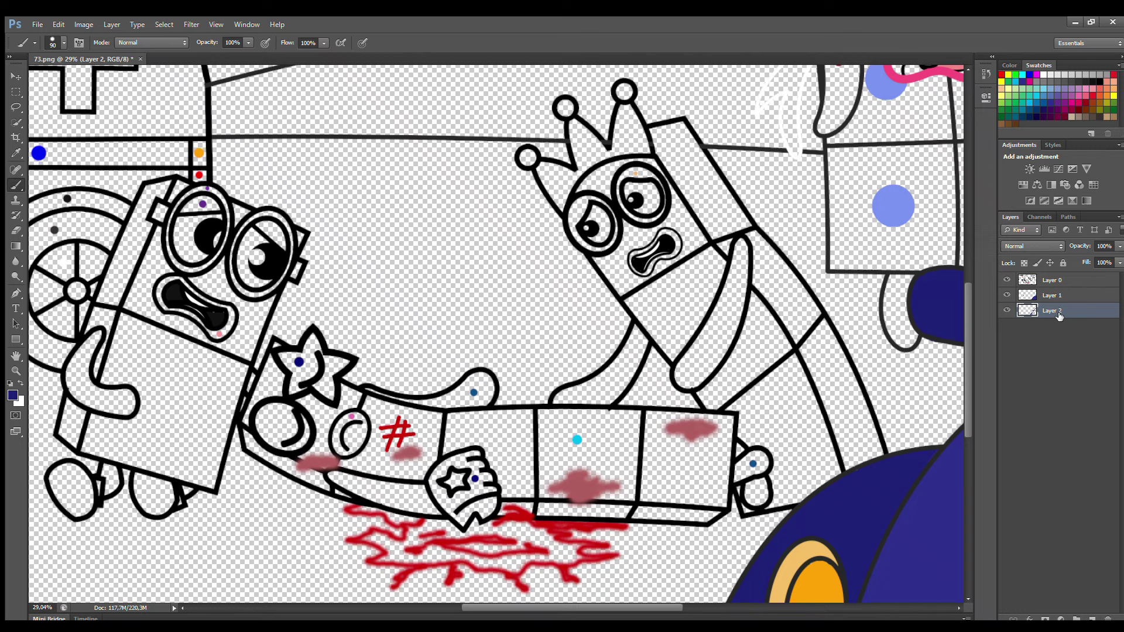
pyautogui.click(1053, 295)
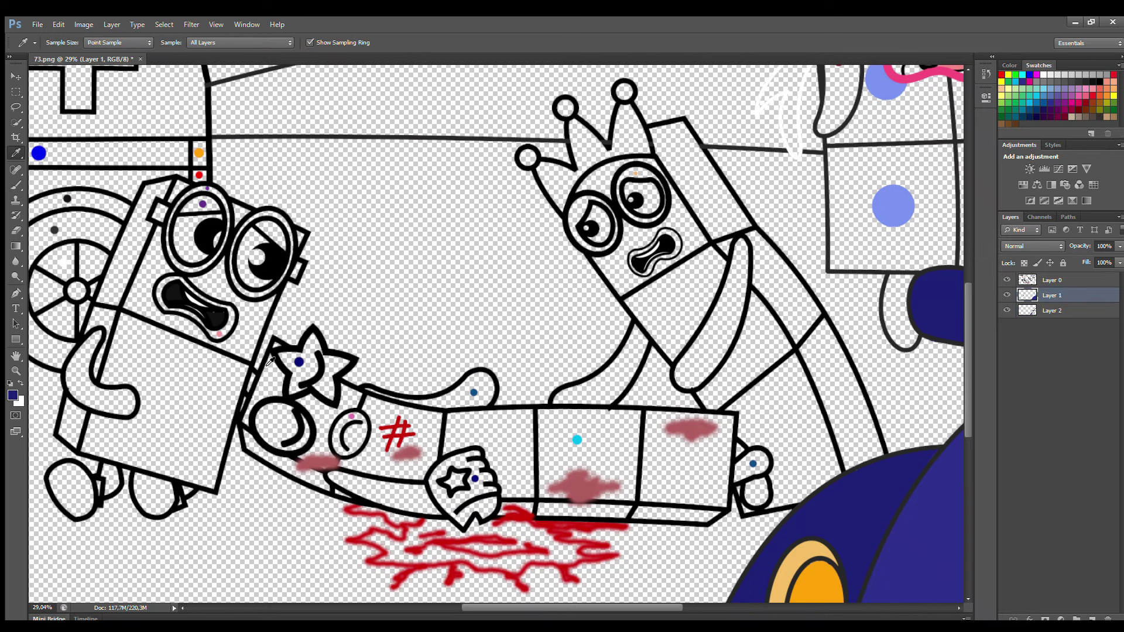
pyautogui.keyDown('alt'); pyautogui.click(351, 418); pyautogui.keyUp('alt')
pyautogui.press('[')
pyautogui.moveTo(341, 454)
pyautogui.mouseDown()
pyautogui.moveTo(362, 423)
pyautogui.moveTo(351, 430)
pyautogui.mouseUp()
pyautogui.keyDown('alt'); pyautogui.click(577, 440); pyautogui.keyUp('alt')
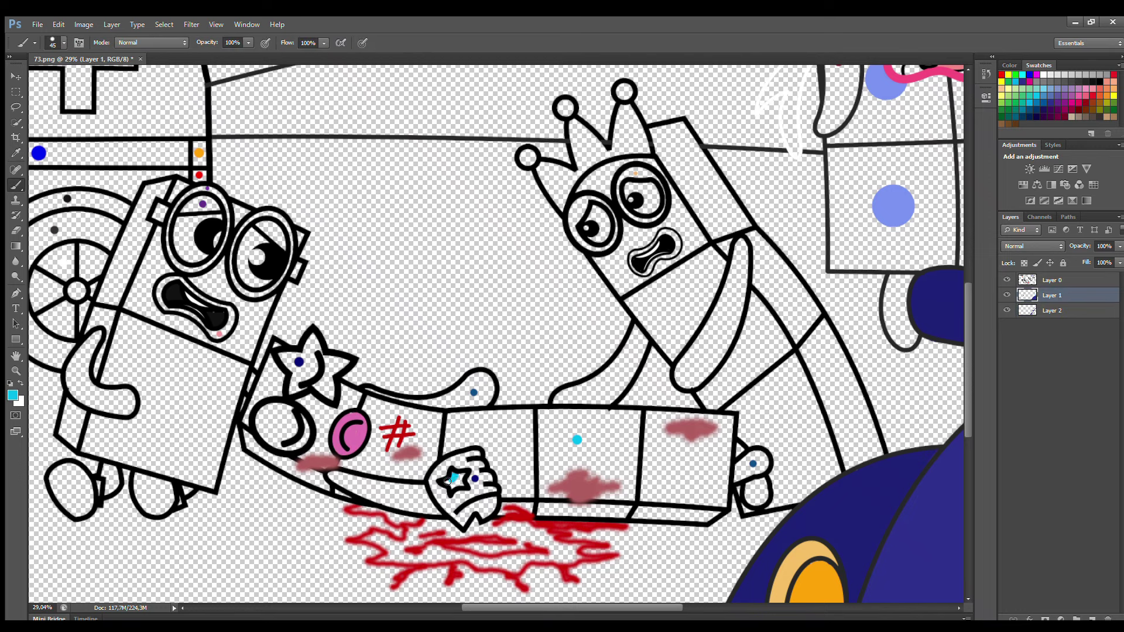
# Paint the lying character's large star and the ball below it navy, and its arms and feet medium blue.
pyautogui.keyDown('alt'); pyautogui.click(300, 362); pyautogui.keyUp('alt')
pyautogui.moveTo(281, 359)
pyautogui.mouseDown()
pyautogui.moveTo(311, 343)
pyautogui.moveTo(331, 362)
pyautogui.moveTo(336, 380)
pyautogui.moveTo(300, 389)
pyautogui.moveTo(293, 369)
pyautogui.moveTo(335, 364)
pyautogui.moveTo(317, 359)
pyautogui.moveTo(271, 417)
pyautogui.moveTo(265, 433)
pyautogui.moveTo(302, 445)
pyautogui.moveTo(294, 415)
pyautogui.moveTo(272, 411)
pyautogui.moveTo(289, 436)
pyautogui.mouseUp()
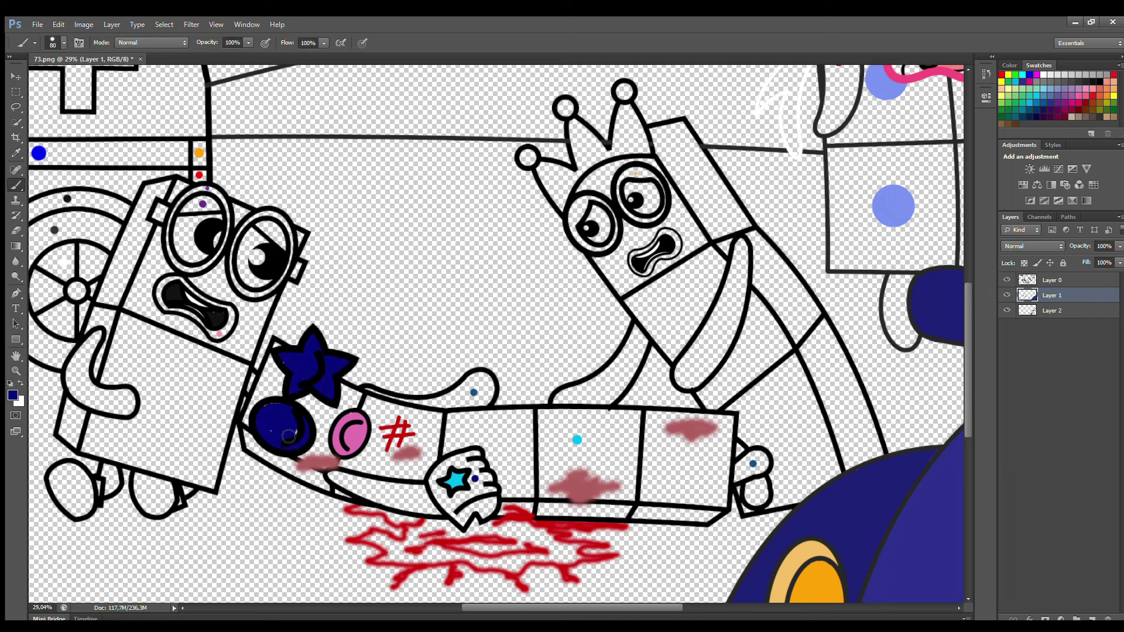
pyautogui.keyDown('alt'); pyautogui.click(473, 393); pyautogui.keyUp('alt')
pyautogui.moveTo(366, 386)
pyautogui.mouseDown()
pyautogui.moveTo(434, 402)
pyautogui.moveTo(473, 381)
pyautogui.moveTo(491, 385)
pyautogui.moveTo(486, 401)
pyautogui.moveTo(440, 406)
pyautogui.moveTo(478, 388)
pyautogui.mouseUp()
pyautogui.moveTo(739, 470)
pyautogui.mouseDown()
pyautogui.moveTo(752, 459)
pyautogui.moveTo(745, 477)
pyautogui.moveTo(764, 486)
pyautogui.mouseUp()
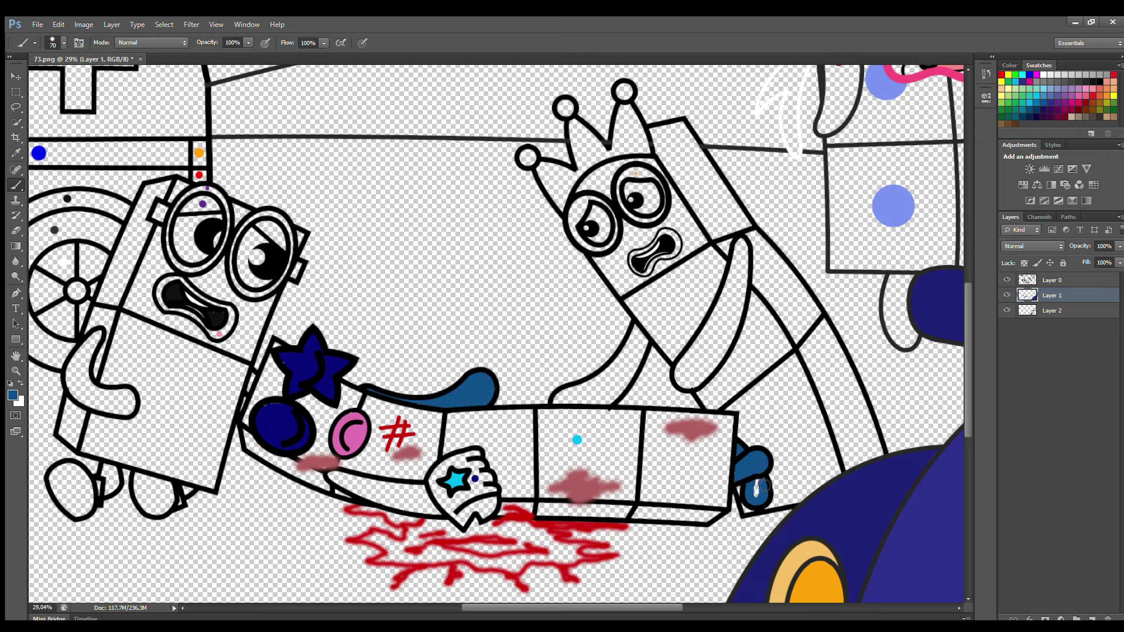
pyautogui.moveTo(331, 478)
pyautogui.mouseDown()
pyautogui.moveTo(438, 516)
pyautogui.moveTo(421, 491)
pyautogui.moveTo(339, 480)
pyautogui.moveTo(462, 522)
pyautogui.moveTo(493, 503)
pyautogui.moveTo(492, 483)
pyautogui.moveTo(476, 459)
pyautogui.moveTo(436, 478)
pyautogui.moveTo(477, 474)
pyautogui.moveTo(490, 495)
pyautogui.mouseUp()
# On Layer 2, paint the lying character's glove navy around the cyan star.
pyautogui.click(1052, 311)
pyautogui.keyDown('alt'); pyautogui.click(475, 479); pyautogui.keyUp('alt')
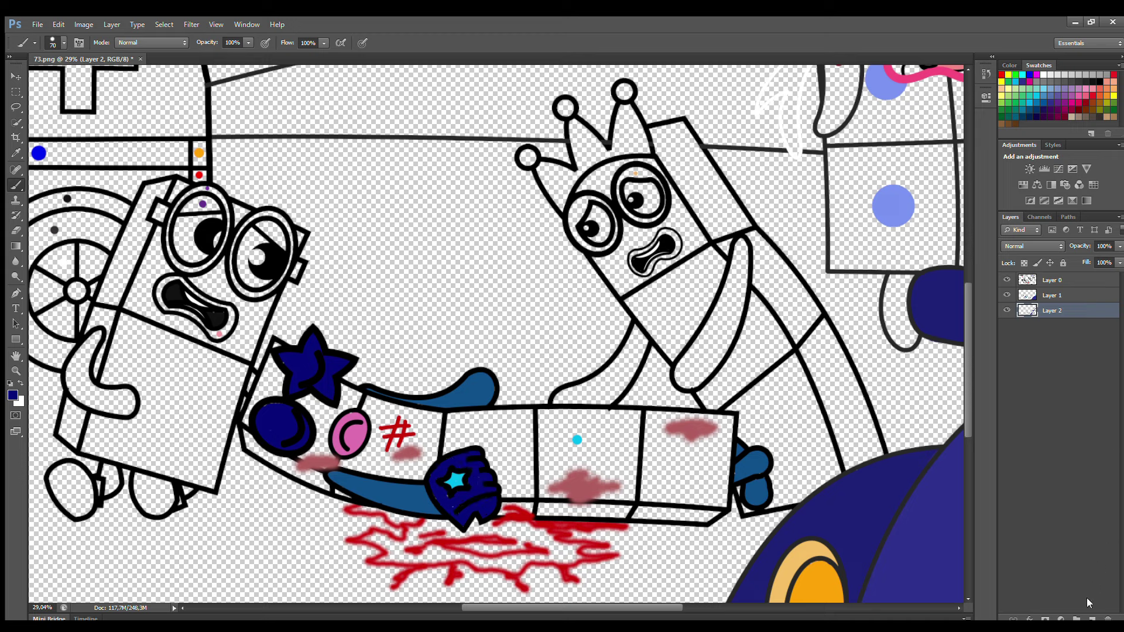
# Add a new layer below Layer 2 and paint the lying character's lower side faces a darker cyan.
pyautogui.click(1092, 619)
pyautogui.press('i')
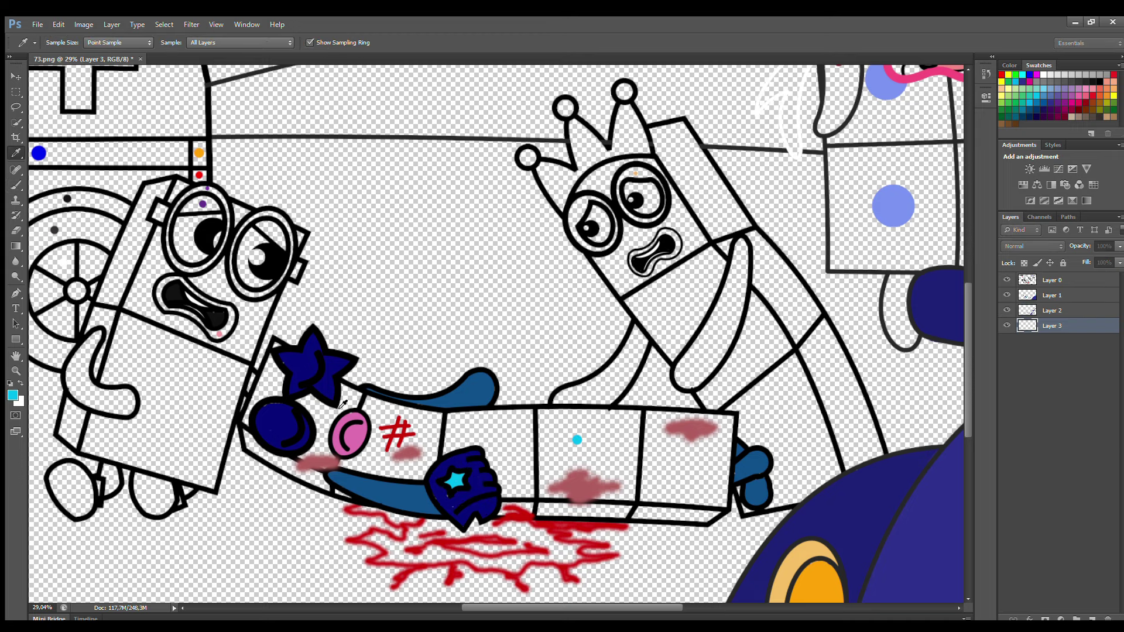
pyautogui.press('b')
pyautogui.moveTo(242, 430)
pyautogui.mouseDown()
pyautogui.moveTo(314, 482)
pyautogui.moveTo(505, 510)
pyautogui.moveTo(713, 516)
pyautogui.moveTo(501, 514)
pyautogui.mouseUp()
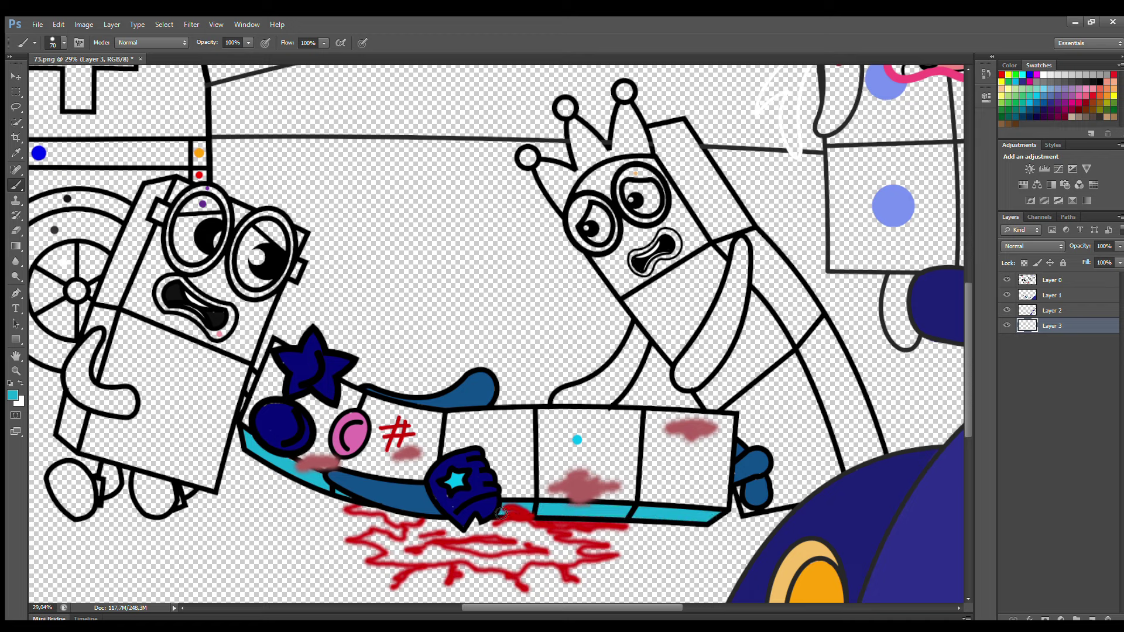
# Add a new layer below Layer 3 and fill the lying character's front body blocks with cyan.
pyautogui.click(1092, 619)
pyautogui.press('i')
pyautogui.click(10, 188)
pyautogui.moveTo(281, 349); pyautogui.dragTo(260, 434)
pyautogui.moveTo(280, 372)
pyautogui.mouseDown()
pyautogui.moveTo(473, 426)
pyautogui.moveTo(716, 430)
pyautogui.moveTo(699, 433)
pyautogui.moveTo(729, 494)
pyautogui.moveTo(446, 501)
pyautogui.moveTo(297, 461)
pyautogui.moveTo(389, 419)
pyautogui.moveTo(312, 405)
pyautogui.moveTo(370, 466)
pyautogui.moveTo(707, 495)
pyautogui.moveTo(547, 437)
pyautogui.moveTo(711, 466)
pyautogui.moveTo(497, 482)
pyautogui.mouseUp()
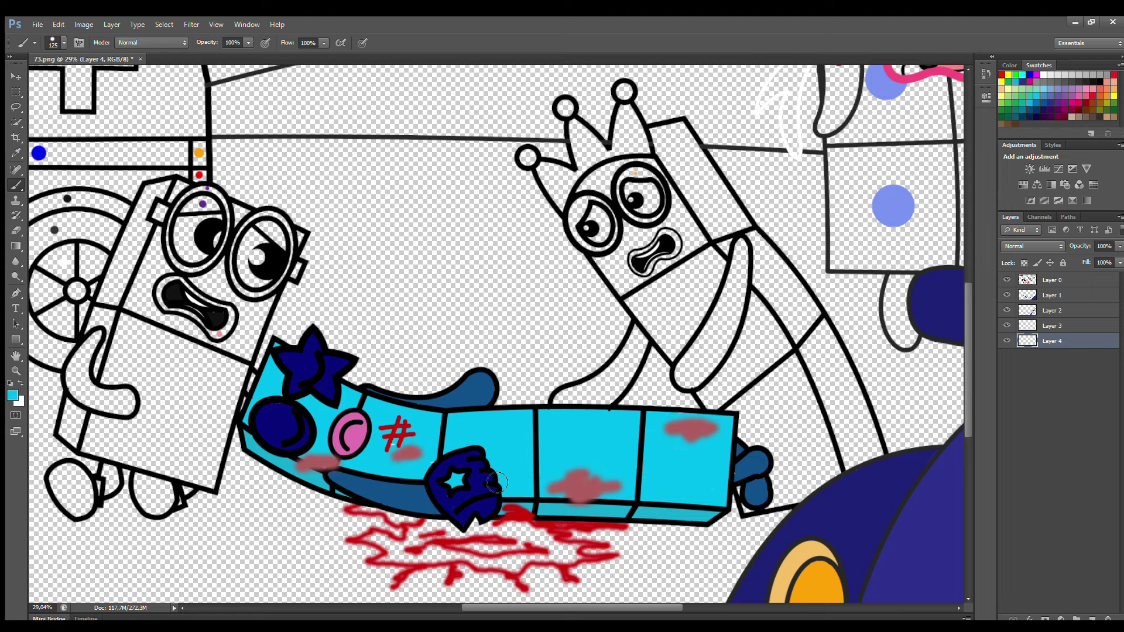
# Fill the blood puddle below the lying character with dark red on Layer 4.
pyautogui.keyDown('alt'); pyautogui.click(423, 548); pyautogui.keyUp('alt')
pyautogui.moveTo(359, 511)
pyautogui.mouseDown()
pyautogui.moveTo(435, 519)
pyautogui.moveTo(396, 543)
pyautogui.moveTo(367, 539)
pyautogui.moveTo(378, 559)
pyautogui.moveTo(580, 559)
pyautogui.moveTo(535, 526)
pyautogui.moveTo(435, 523)
pyautogui.moveTo(504, 537)
pyautogui.moveTo(463, 547)
pyautogui.moveTo(569, 555)
pyautogui.moveTo(418, 536)
pyautogui.moveTo(460, 556)
pyautogui.moveTo(562, 531)
pyautogui.mouseUp()
pyautogui.press(']')
pyautogui.press(']')
pyautogui.press(']')
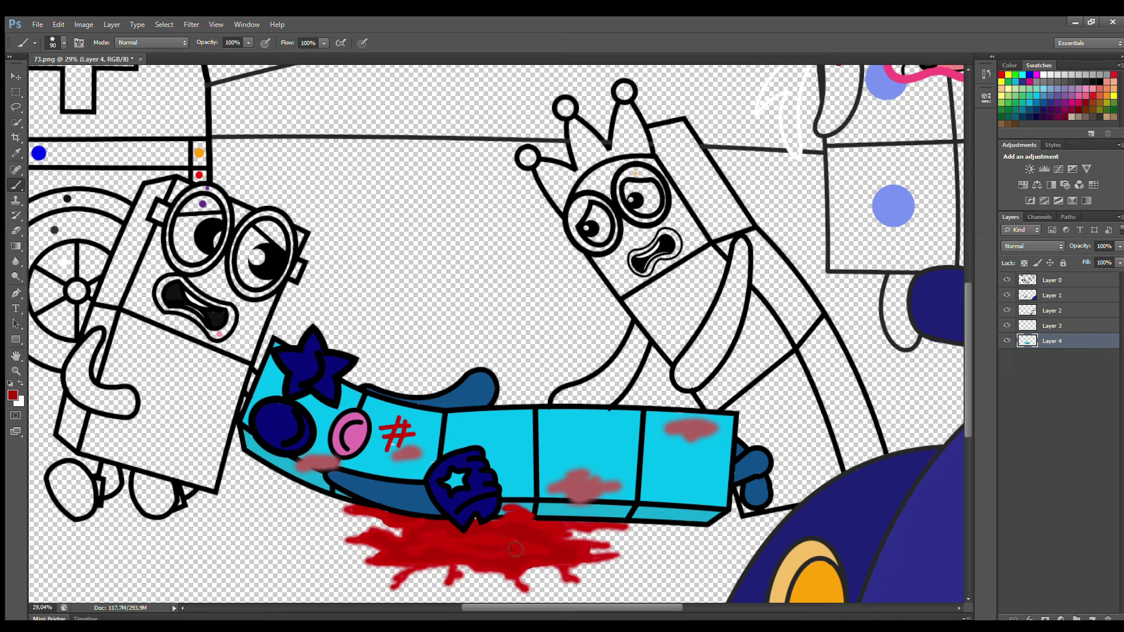
# On Layer 1, fill the crowned character's eyes with white and add cyan shading beside the pupils.
pyautogui.click(1060, 302)
pyautogui.press('x')
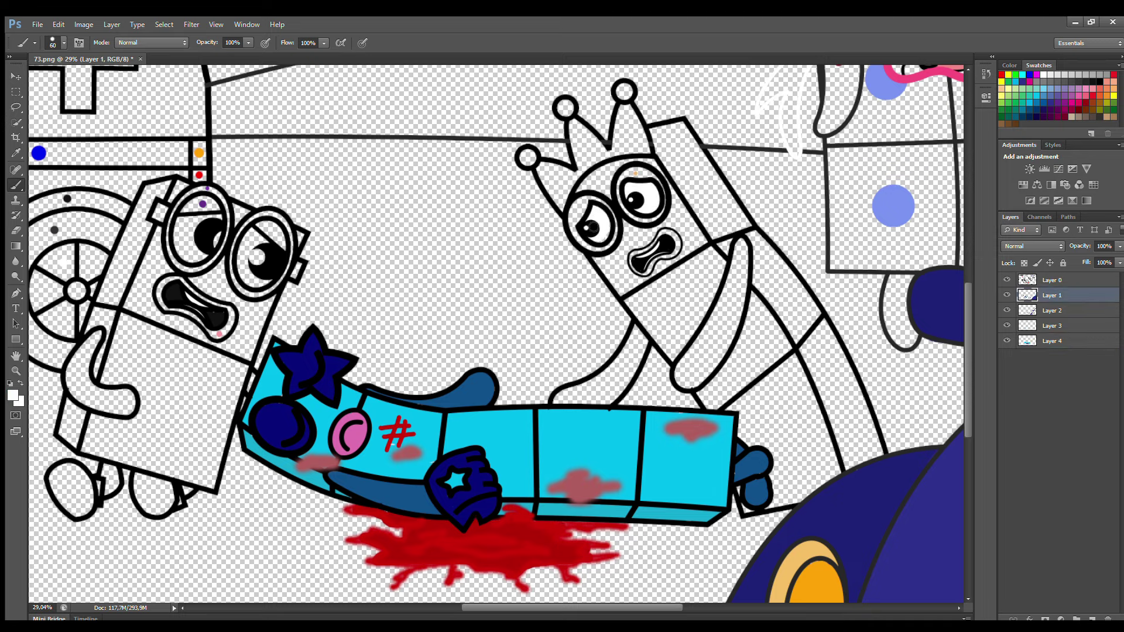
pyautogui.click(16, 153)
pyautogui.click(265, 376)
pyautogui.click(17, 185)
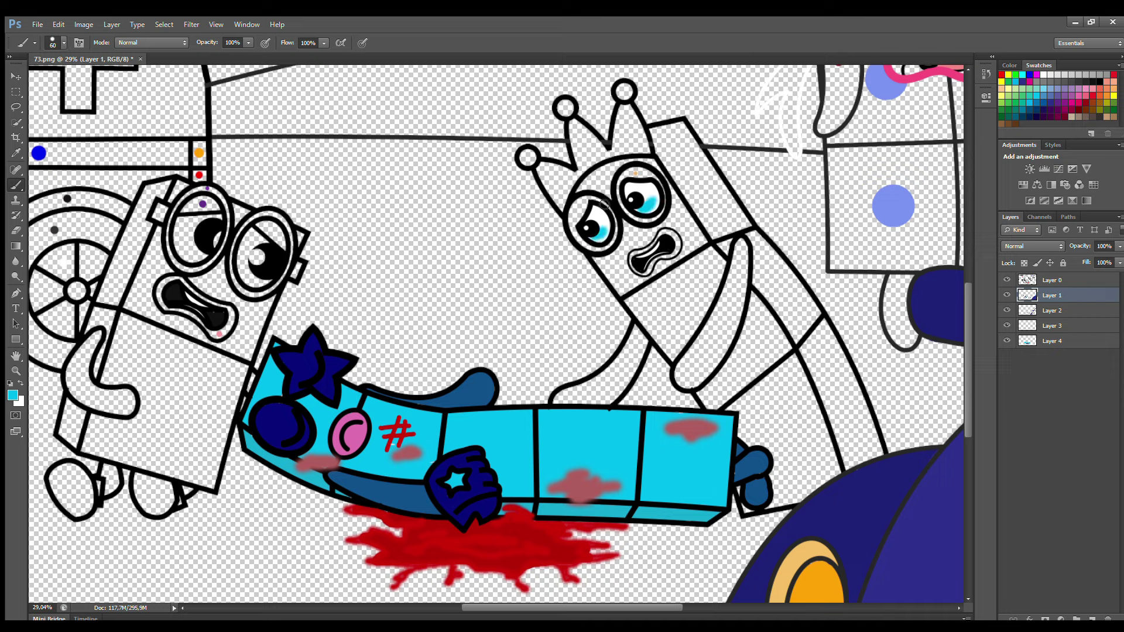
# Paint the crowned character's lips bright red.
pyautogui.press('i')
pyautogui.click(1002, 75)
pyautogui.press('b')
pyautogui.click(1053, 314)
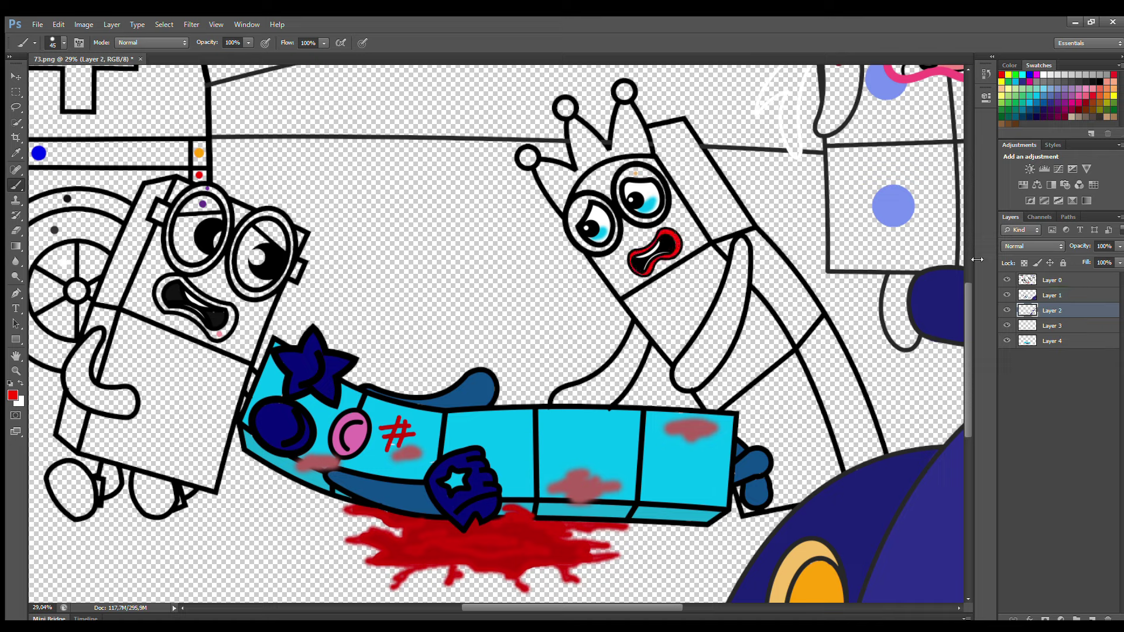
# On Layer 1, paint the crowned character's arms and crown bright red with a larger brush.
pyautogui.click(1048, 297)
pyautogui.press(']')
pyautogui.press(']')
pyautogui.press(']')
pyautogui.press(']')
pyautogui.moveTo(636, 331)
pyautogui.mouseDown()
pyautogui.moveTo(606, 379)
pyautogui.moveTo(558, 401)
pyautogui.moveTo(610, 401)
pyautogui.moveTo(641, 339)
pyautogui.moveTo(609, 386)
pyautogui.mouseUp()
pyautogui.moveTo(741, 241)
pyautogui.mouseDown()
pyautogui.moveTo(723, 311)
pyautogui.moveTo(685, 369)
pyautogui.moveTo(693, 385)
pyautogui.moveTo(736, 323)
pyautogui.moveTo(744, 266)
pyautogui.moveTo(702, 363)
pyautogui.mouseUp()
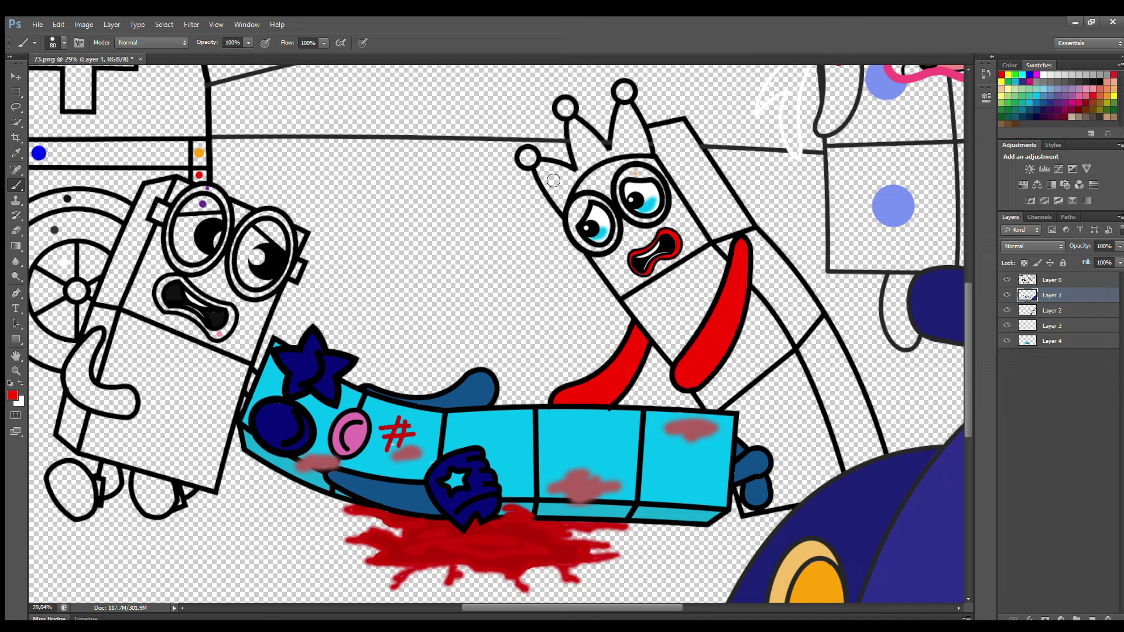
pyautogui.moveTo(559, 198)
pyautogui.mouseDown()
pyautogui.moveTo(545, 170)
pyautogui.moveTo(577, 176)
pyautogui.moveTo(585, 134)
pyautogui.moveTo(618, 145)
pyautogui.moveTo(626, 110)
pyautogui.moveTo(643, 144)
pyautogui.moveTo(560, 182)
pyautogui.mouseUp()
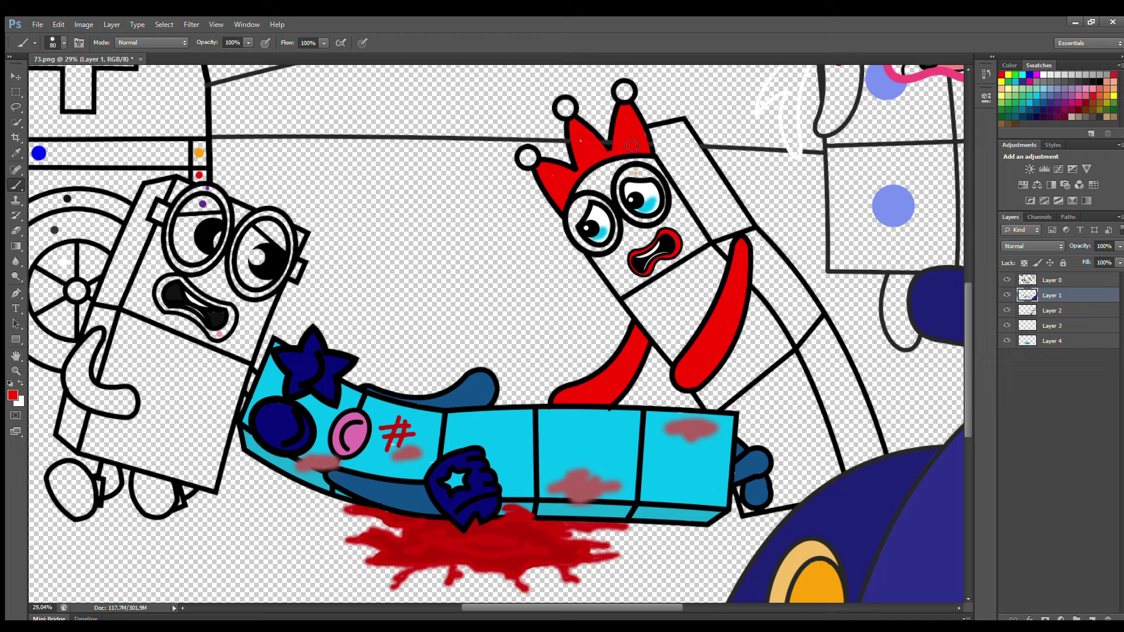
# Paint the crowned character's eyelids and eye surrounds tan on Layer 2.
pyautogui.click(1054, 309)
pyautogui.press('i')
pyautogui.press('b')
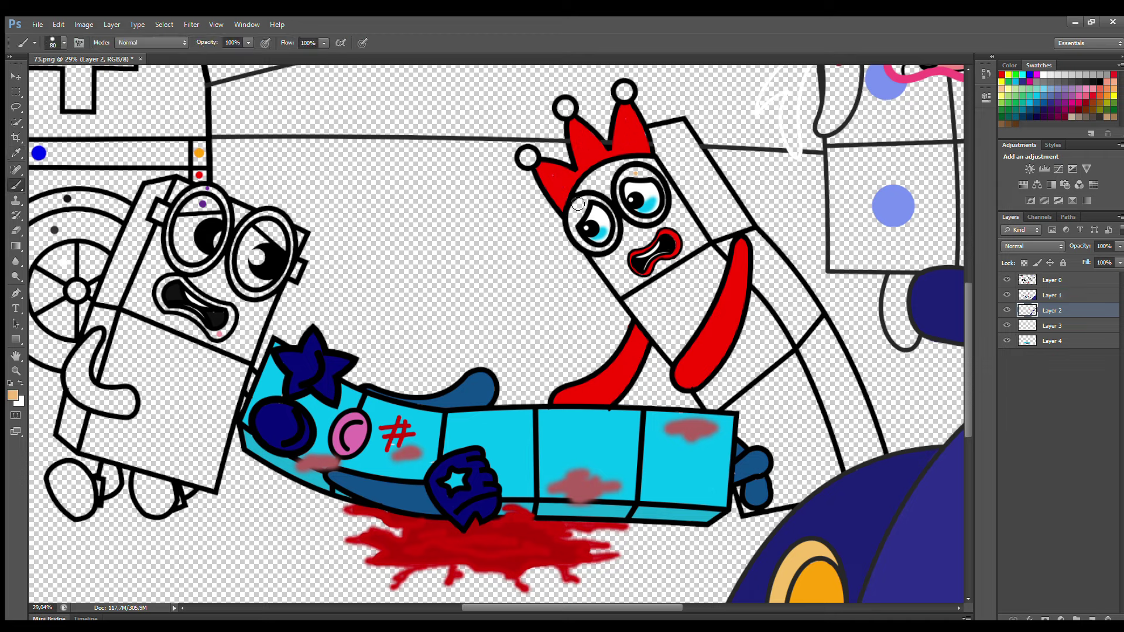
pyautogui.moveTo(574, 202)
pyautogui.mouseDown()
pyautogui.moveTo(585, 244)
pyautogui.moveTo(612, 240)
pyautogui.moveTo(610, 203)
pyautogui.moveTo(660, 211)
pyautogui.moveTo(651, 186)
pyautogui.mouseUp()
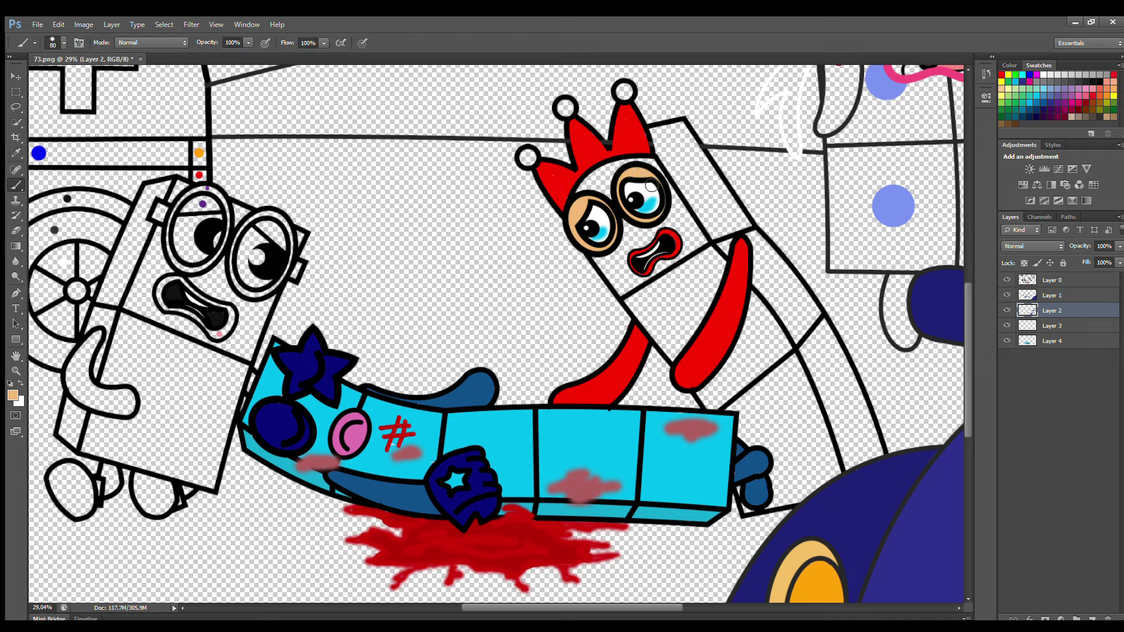
# On Layer 3, fill the crown's balls and the crowned character's front body blocks with bright yellow.
pyautogui.click(1048, 326)
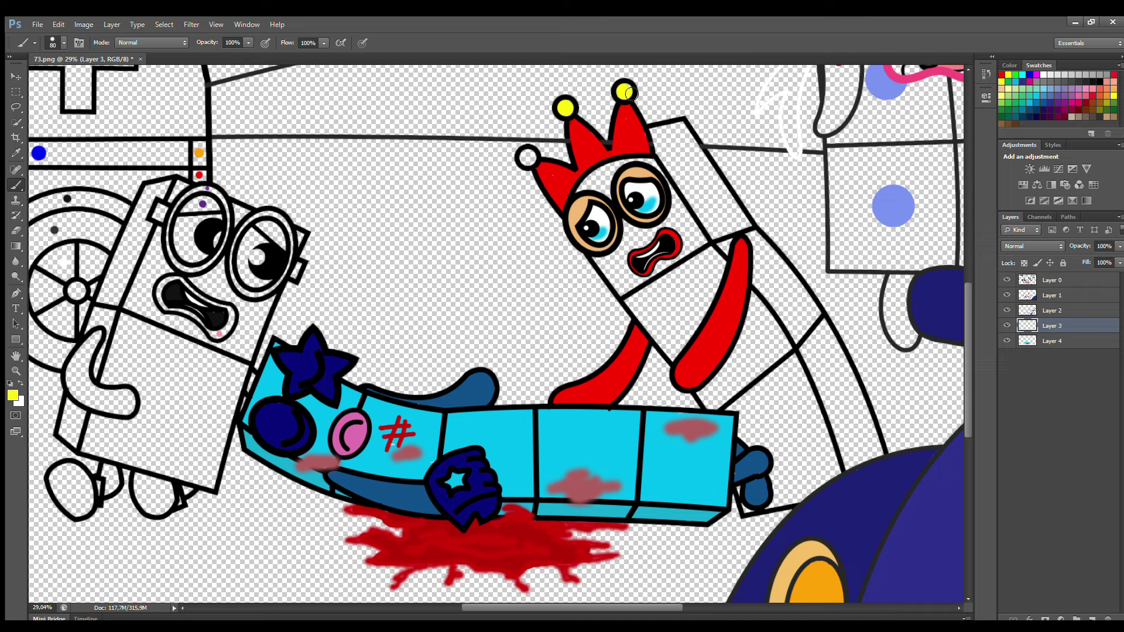
pyautogui.moveTo(600, 262); pyautogui.dragTo(716, 411)
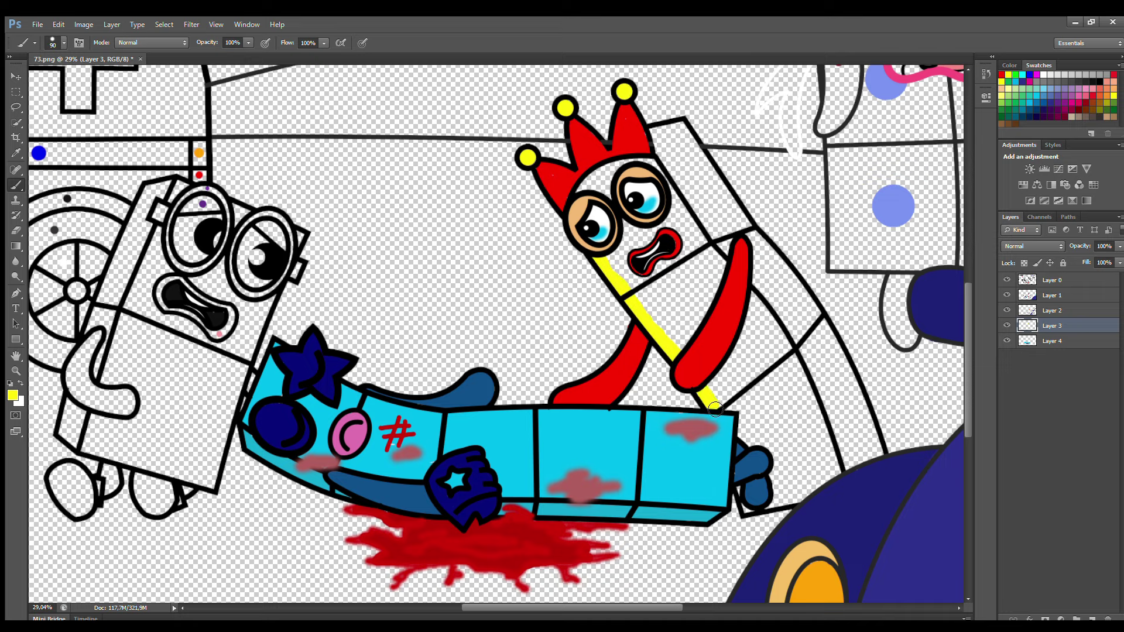
pyautogui.hotkey('ctrl', 'z')
pyautogui.moveTo(599, 260)
pyautogui.mouseDown()
pyautogui.moveTo(704, 398)
pyautogui.moveTo(745, 418)
pyautogui.moveTo(751, 509)
pyautogui.moveTo(809, 493)
pyautogui.moveTo(832, 461)
pyautogui.moveTo(810, 396)
pyautogui.moveTo(660, 179)
pyautogui.moveTo(592, 176)
pyautogui.moveTo(763, 468)
pyautogui.moveTo(824, 467)
pyautogui.moveTo(733, 308)
pyautogui.moveTo(666, 223)
pyautogui.moveTo(791, 451)
pyautogui.moveTo(733, 352)
pyautogui.mouseUp()
pyautogui.press(']')
pyautogui.press(']')
pyautogui.press(']')
# On Layer 4, paint the crowned character's side faces in a darker yellow.
pyautogui.click(1052, 341)
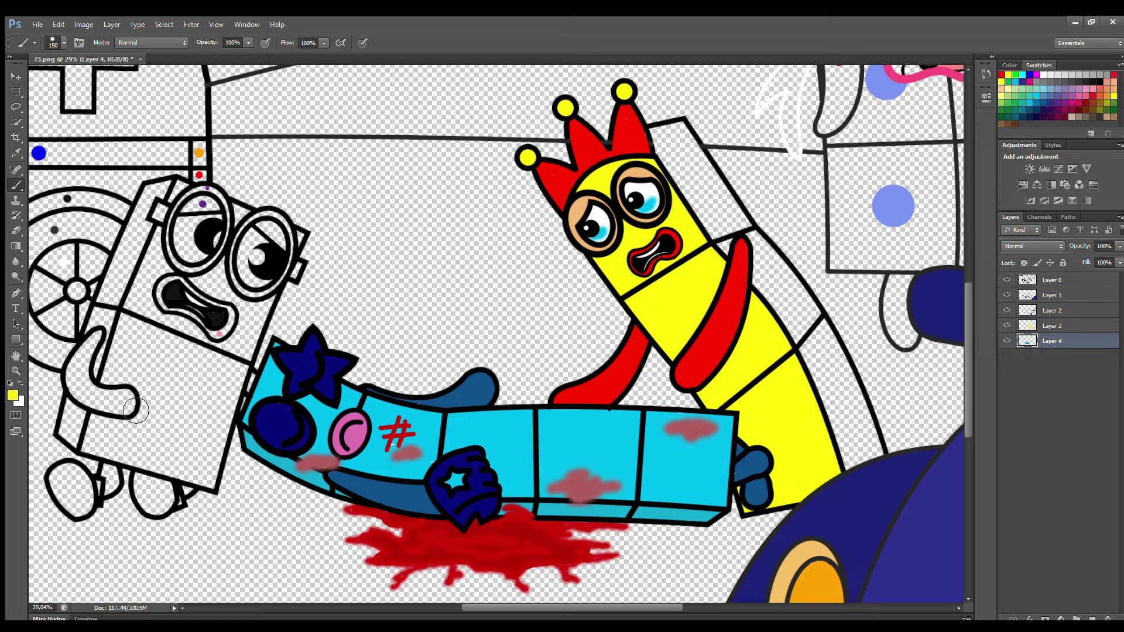
pyautogui.click(13, 395)
pyautogui.click(556, 232)
pyautogui.click(713, 208)
pyautogui.moveTo(660, 138)
pyautogui.mouseDown()
pyautogui.moveTo(686, 140)
pyautogui.moveTo(846, 373)
pyautogui.moveTo(874, 447)
pyautogui.moveTo(855, 446)
pyautogui.moveTo(669, 162)
pyautogui.moveTo(711, 228)
pyautogui.mouseUp()
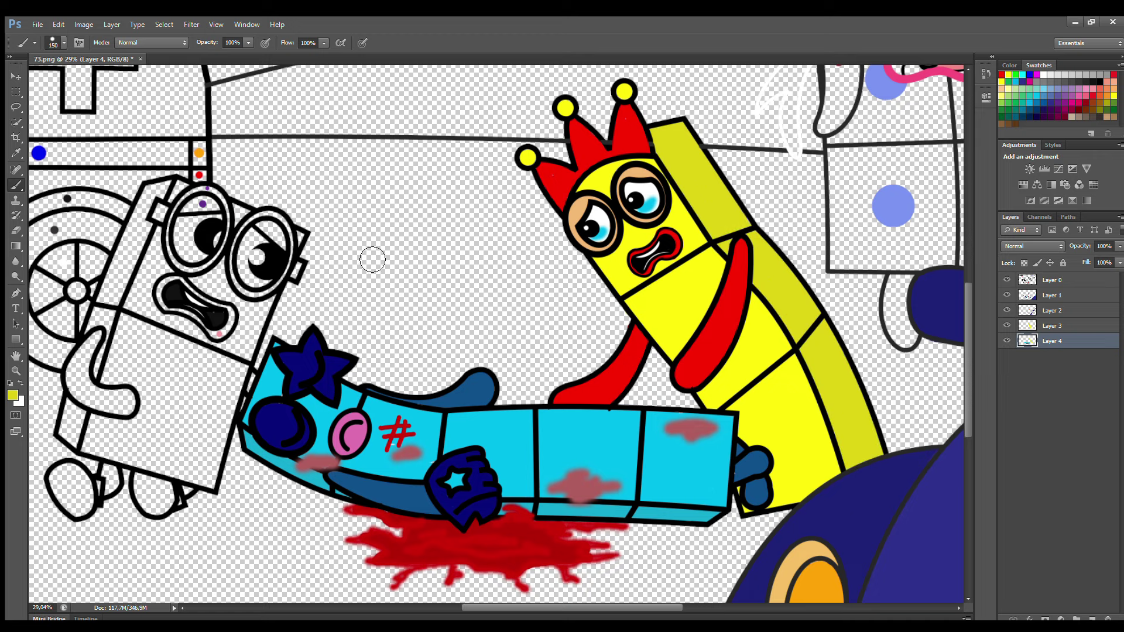
# On Layer 1, fill the whites of the eyes of the character with glasses.
pyautogui.click(1057, 296)
pyautogui.click(1043, 74)
pyautogui.press('[')
pyautogui.moveTo(183, 232)
pyautogui.mouseDown()
pyautogui.moveTo(199, 257)
pyautogui.moveTo(219, 225)
pyautogui.moveTo(196, 225)
pyautogui.moveTo(249, 242)
pyautogui.moveTo(256, 269)
pyautogui.mouseUp()
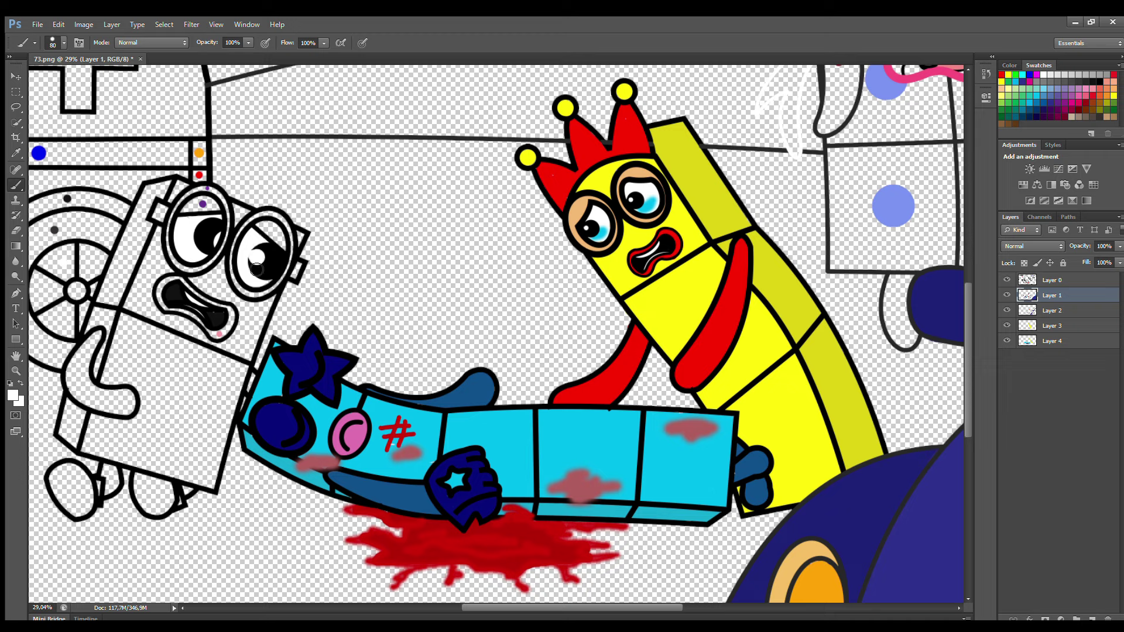
pyautogui.press(']')
pyautogui.press(']')
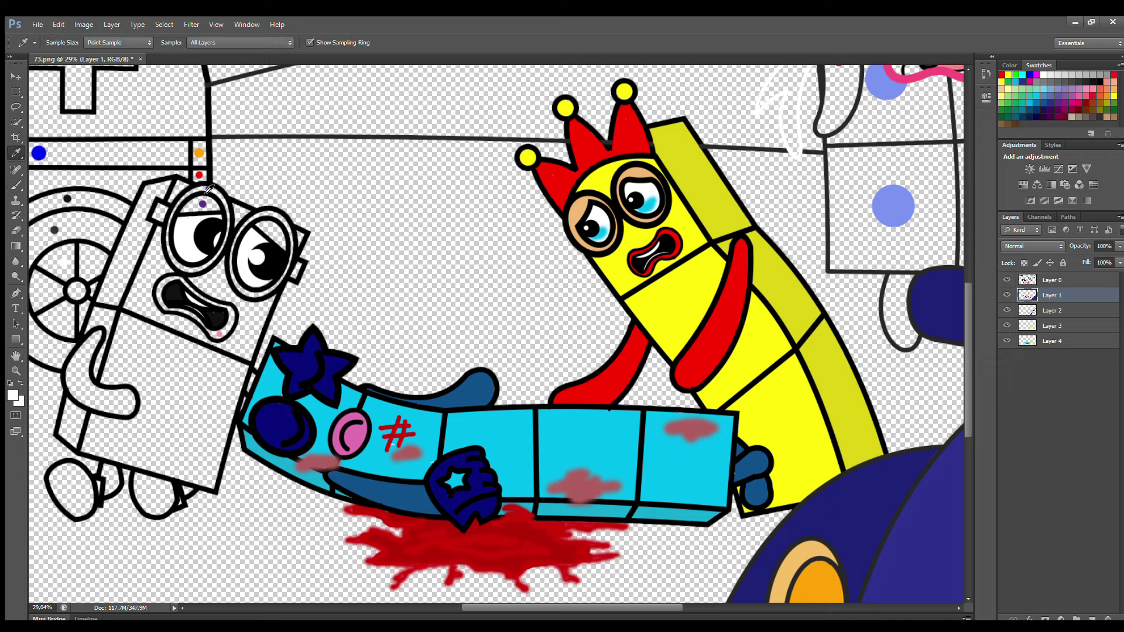
# Paint the arms and legs of the character with glasses purple on Layer 1.
pyautogui.keyDown('alt'); pyautogui.click(208, 188); pyautogui.keyUp('alt')
pyautogui.moveTo(102, 333)
pyautogui.mouseDown()
pyautogui.moveTo(74, 392)
pyautogui.moveTo(118, 411)
pyautogui.moveTo(131, 398)
pyautogui.moveTo(89, 354)
pyautogui.mouseUp()
pyautogui.moveTo(108, 467); pyautogui.dragTo(111, 488)
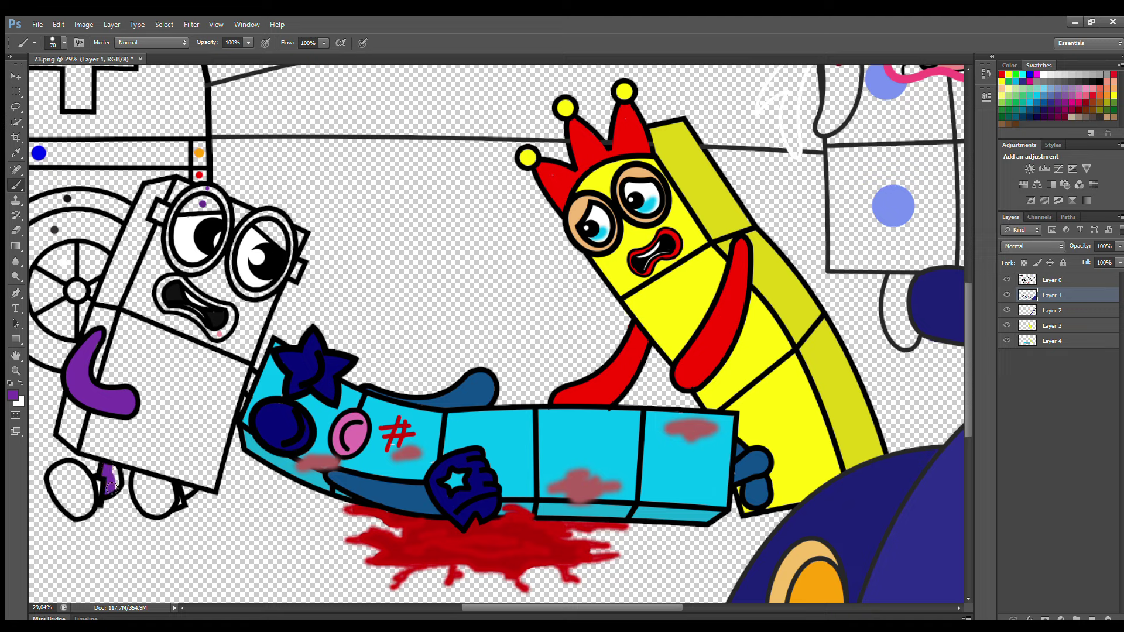
# Paint the eyelids of the character with glasses a darker purple on Layer 1.
pyautogui.click(1054, 311)
pyautogui.click(1048, 294)
pyautogui.moveTo(183, 209)
pyautogui.mouseDown()
pyautogui.moveTo(208, 203)
pyautogui.moveTo(191, 209)
pyautogui.moveTo(266, 230)
pyautogui.moveTo(283, 250)
pyautogui.mouseUp()
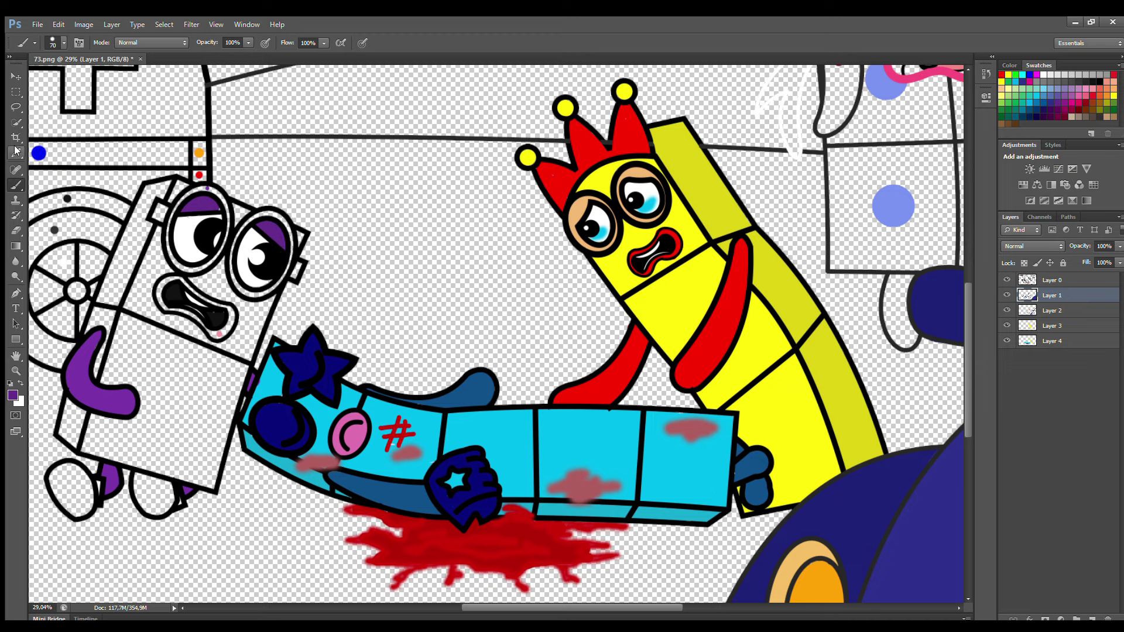
# On Layer 2, paint the glasses frames of the character with glasses purple and its lips pink.
pyautogui.hotkey('alt', '[')
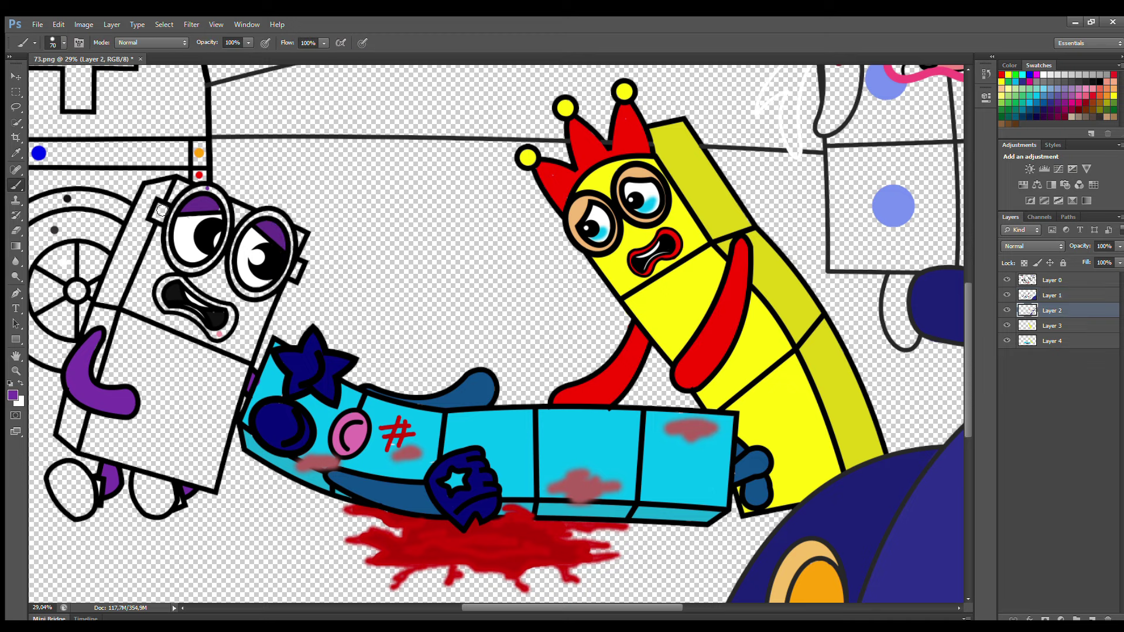
pyautogui.moveTo(174, 260)
pyautogui.mouseDown()
pyautogui.moveTo(201, 267)
pyautogui.moveTo(221, 240)
pyautogui.mouseUp()
pyautogui.moveTo(213, 195)
pyautogui.mouseDown()
pyautogui.moveTo(245, 233)
pyautogui.moveTo(236, 273)
pyautogui.moveTo(258, 294)
pyautogui.moveTo(296, 268)
pyautogui.mouseUp()
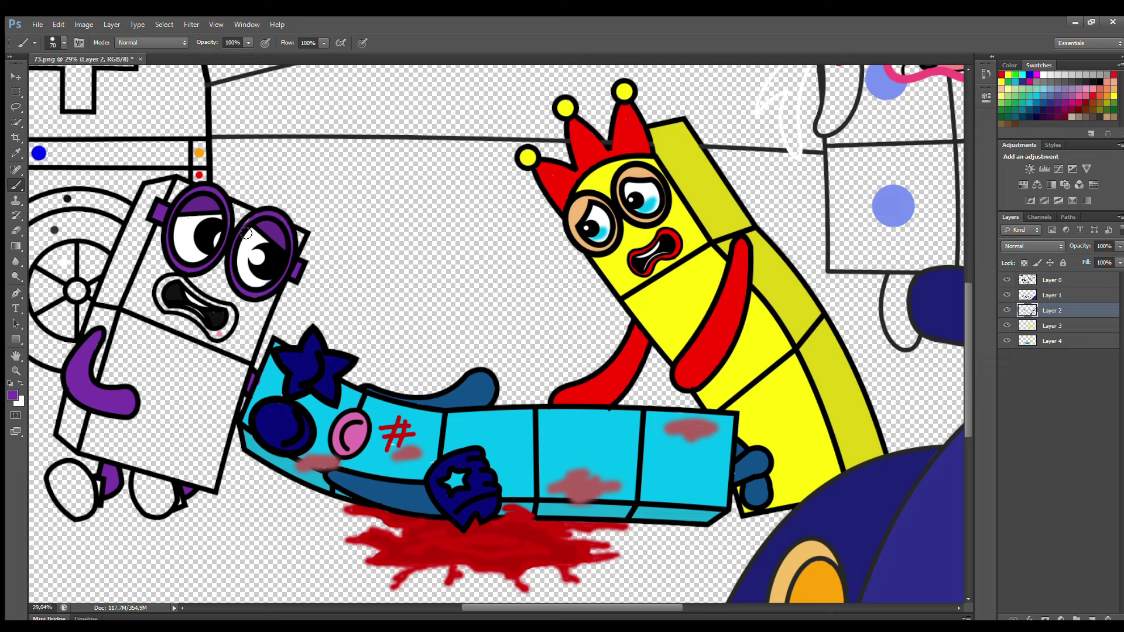
pyautogui.moveTo(246, 233); pyautogui.dragTo(239, 247)
pyautogui.keyDown('alt'); pyautogui.click(220, 334); pyautogui.keyUp('alt')
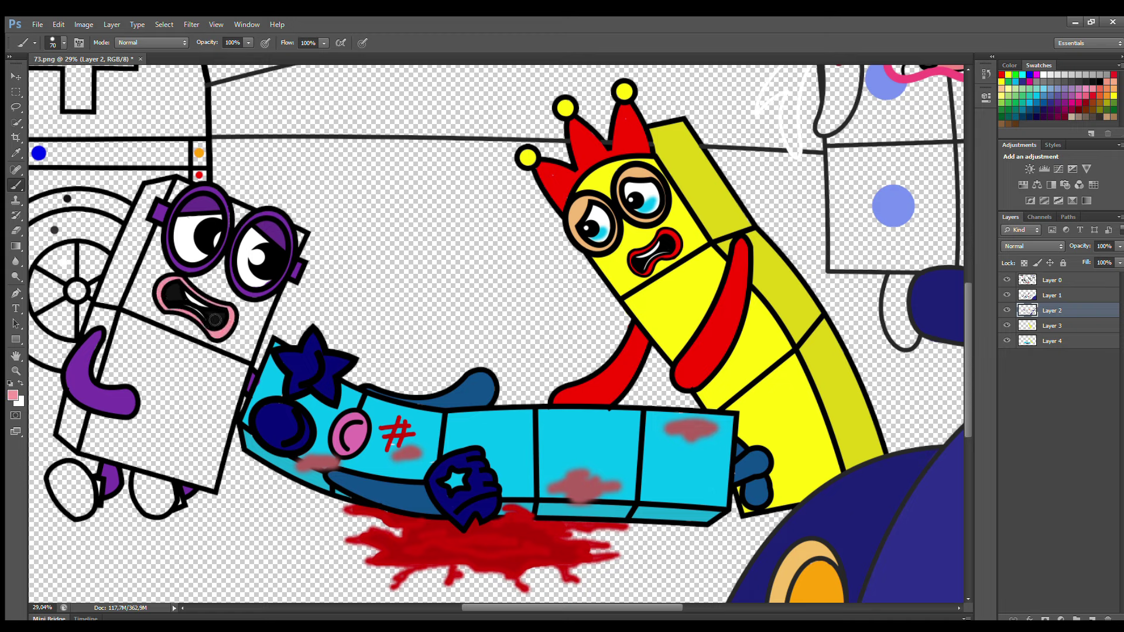
# Paint the front faces of the character with glasses orange on Layer 3 and its side faces darker orange on Layer 4.
pyautogui.click(1061, 326)
pyautogui.moveTo(191, 201)
pyautogui.mouseDown()
pyautogui.moveTo(133, 314)
pyautogui.moveTo(97, 436)
pyautogui.moveTo(146, 463)
pyautogui.moveTo(219, 472)
pyautogui.moveTo(302, 245)
pyautogui.moveTo(238, 227)
pyautogui.moveTo(236, 286)
pyautogui.moveTo(149, 351)
pyautogui.moveTo(223, 410)
pyautogui.moveTo(156, 429)
pyautogui.mouseUp()
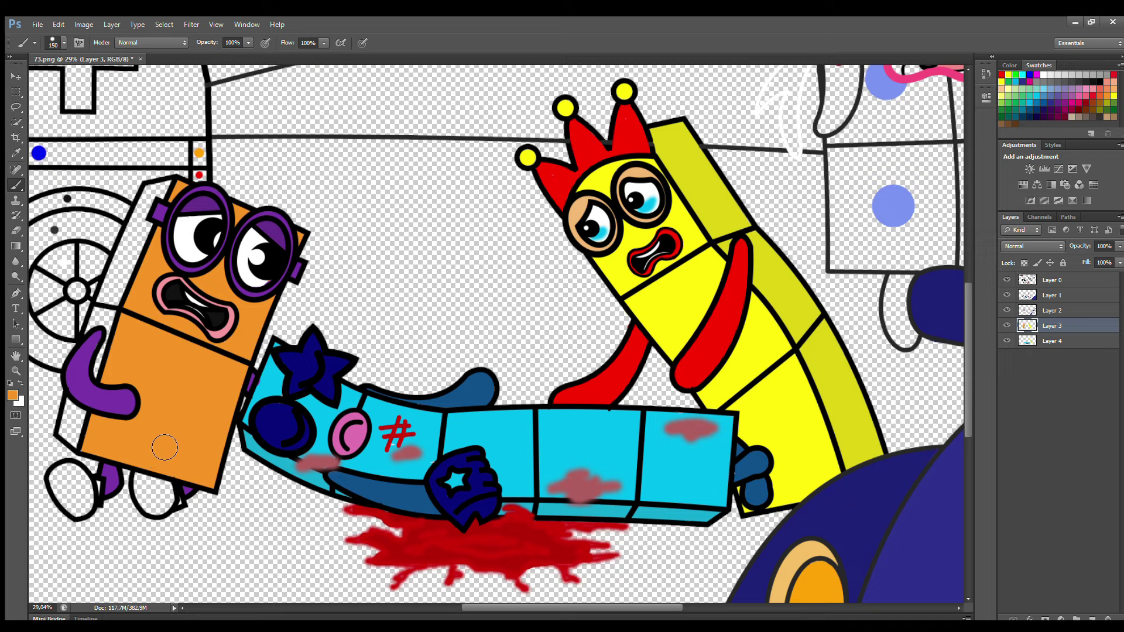
pyautogui.click(1053, 341)
pyautogui.moveTo(147, 194)
pyautogui.mouseDown()
pyautogui.moveTo(159, 210)
pyautogui.moveTo(73, 433)
pyautogui.moveTo(97, 452)
pyautogui.mouseUp()
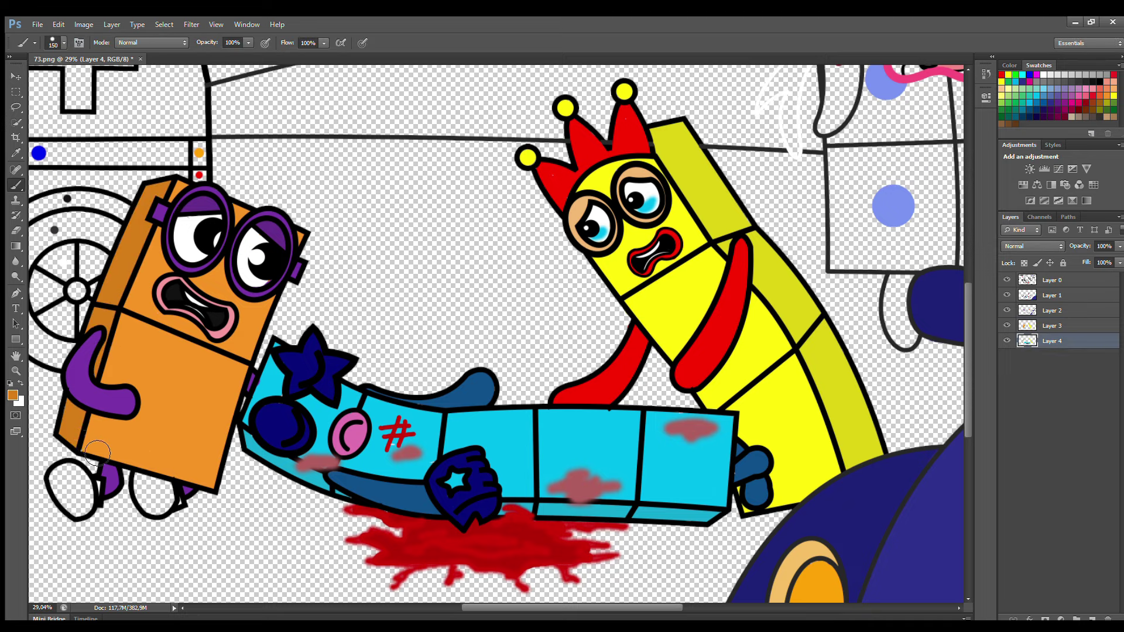
# Paint both shoes of the character with glasses on Layer 4 in the darker orange, using a smaller brush.
pyautogui.moveTo(76, 504)
pyautogui.mouseDown()
pyautogui.moveTo(61, 477)
pyautogui.moveTo(82, 497)
pyautogui.moveTo(91, 489)
pyautogui.mouseUp()
pyautogui.press('[')
pyautogui.press('[')
pyautogui.press('[')
pyautogui.moveTo(141, 484); pyautogui.dragTo(163, 493)
# On Layer 1, paint the tears of the crying block character with blue spots light blue and its eye whites white.
pyautogui.moveTo(967, 433); pyautogui.dragTo(967, 368)
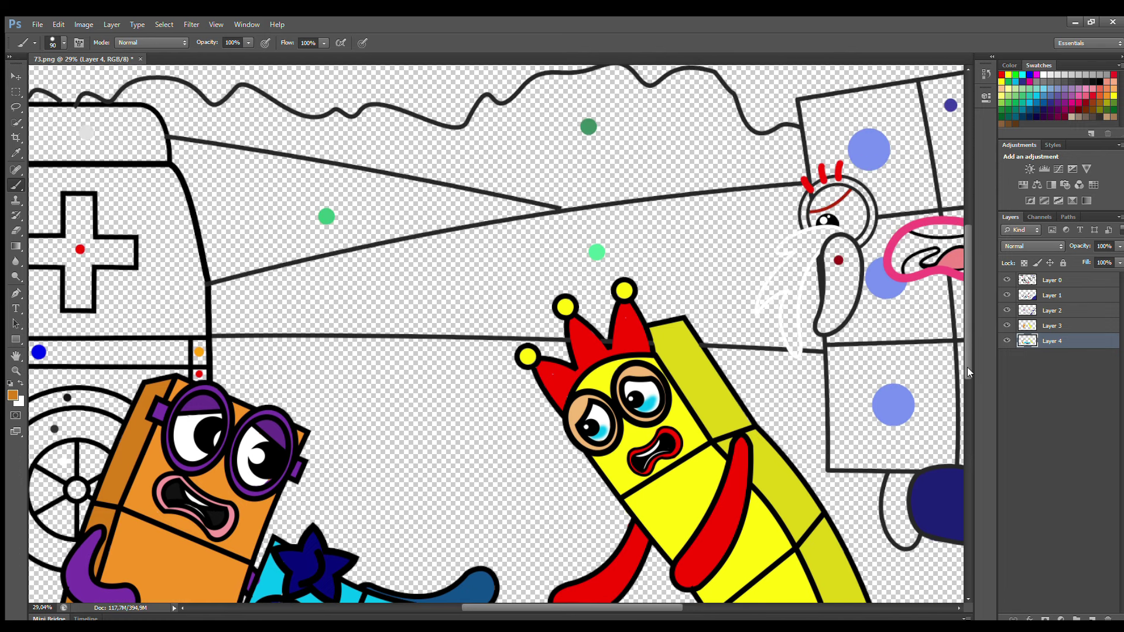
pyautogui.moveTo(585, 607); pyautogui.dragTo(655, 601)
pyautogui.click(1055, 297)
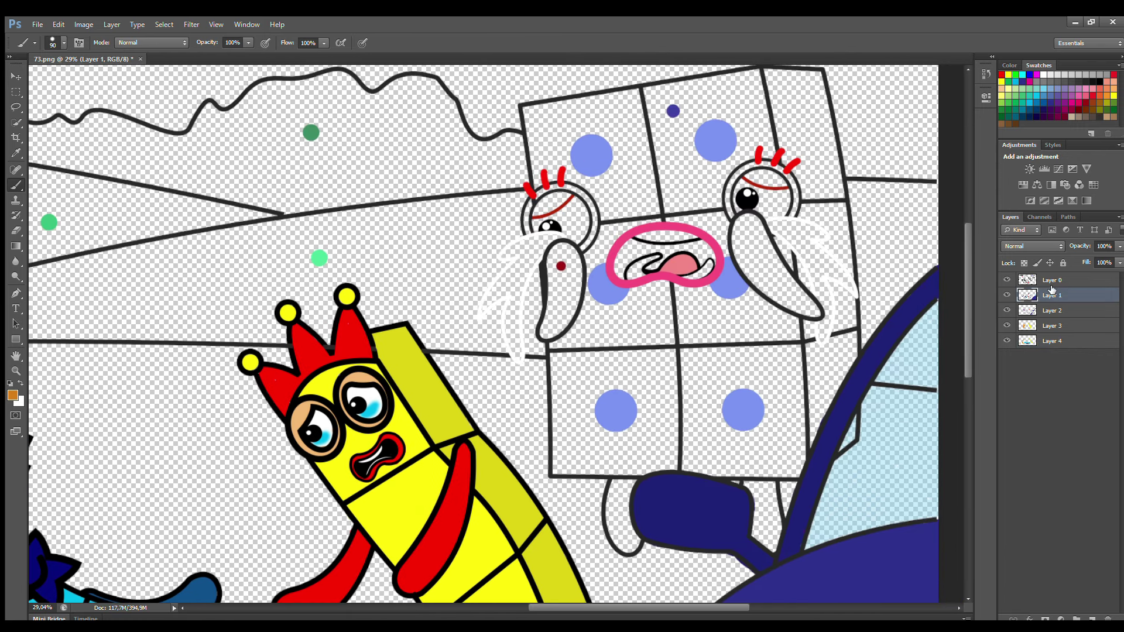
pyautogui.click(1022, 74)
pyautogui.press('i')
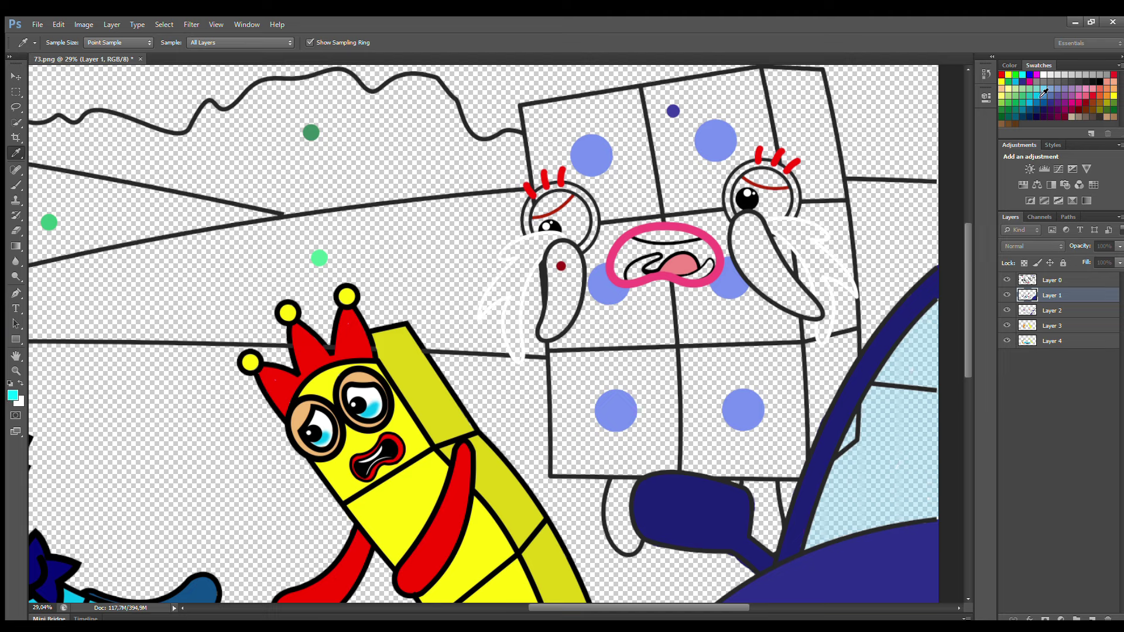
pyautogui.press('b')
pyautogui.moveTo(773, 224)
pyautogui.mouseDown()
pyautogui.moveTo(836, 264)
pyautogui.moveTo(782, 237)
pyautogui.moveTo(808, 231)
pyautogui.mouseUp()
pyautogui.moveTo(547, 237)
pyautogui.mouseDown()
pyautogui.moveTo(504, 255)
pyautogui.moveTo(516, 343)
pyautogui.mouseUp()
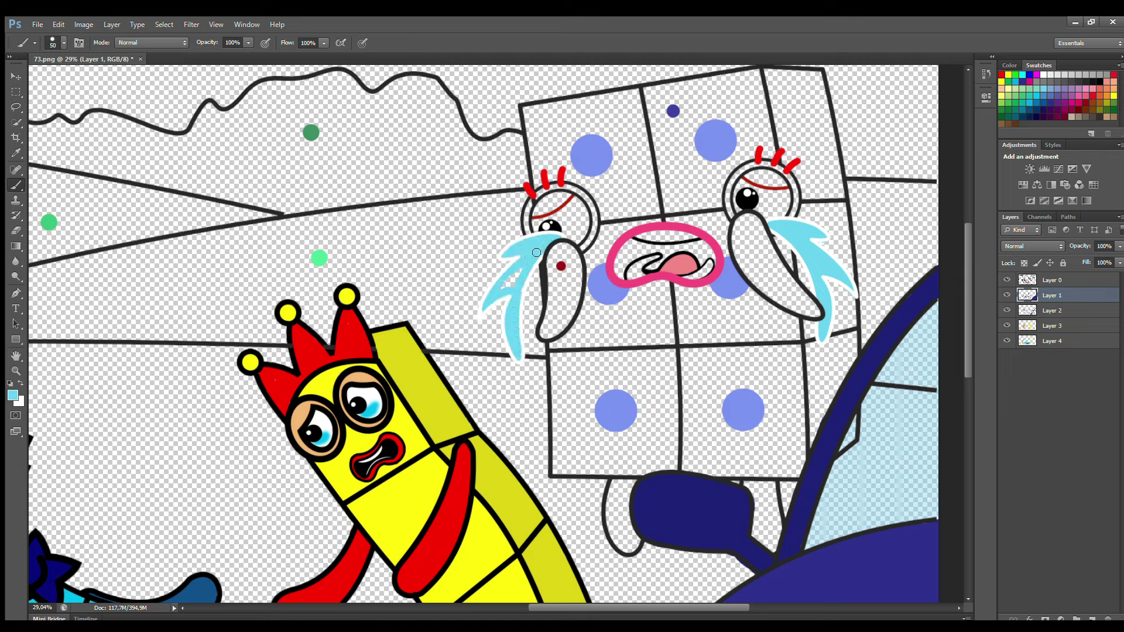
pyautogui.click(1039, 83)
pyautogui.moveTo(535, 221); pyautogui.dragTo(535, 228)
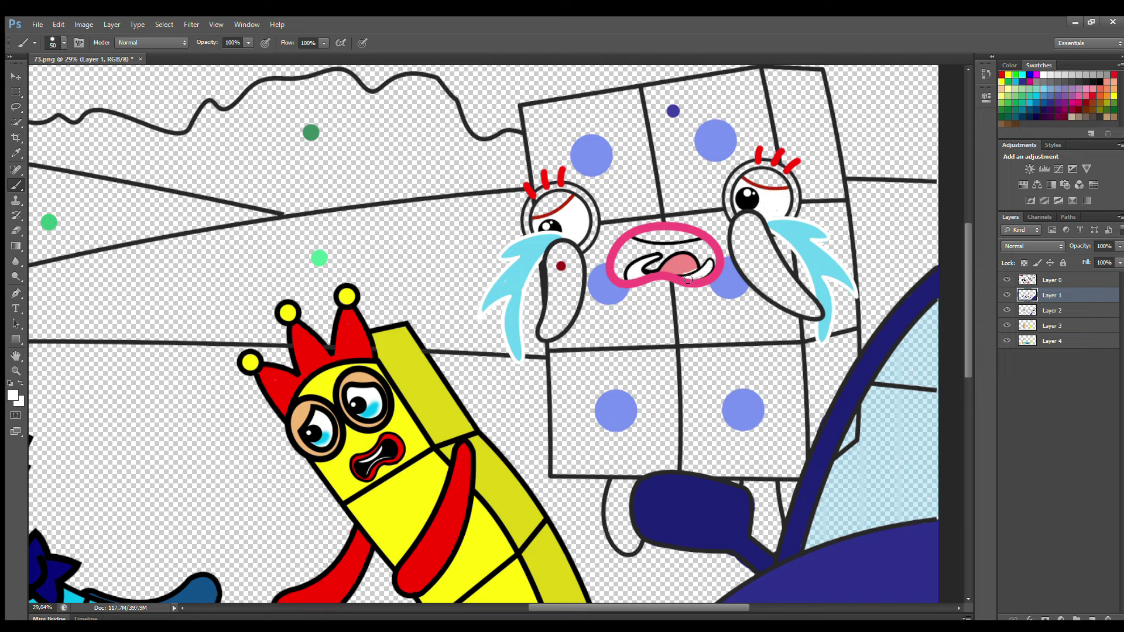
# Paint the spotted character's arms and legs dark red on Layer 1 and its eyelids brownish red on Layer 2.
pyautogui.keyDown('alt'); pyautogui.click(561, 266); pyautogui.keyUp('alt')
pyautogui.moveTo(561, 255)
pyautogui.mouseDown()
pyautogui.moveTo(550, 333)
pyautogui.moveTo(570, 325)
pyautogui.moveTo(581, 272)
pyautogui.moveTo(566, 293)
pyautogui.mouseUp()
pyautogui.moveTo(739, 223)
pyautogui.mouseDown()
pyautogui.moveTo(759, 284)
pyautogui.moveTo(814, 315)
pyautogui.moveTo(755, 224)
pyautogui.moveTo(794, 294)
pyautogui.mouseUp()
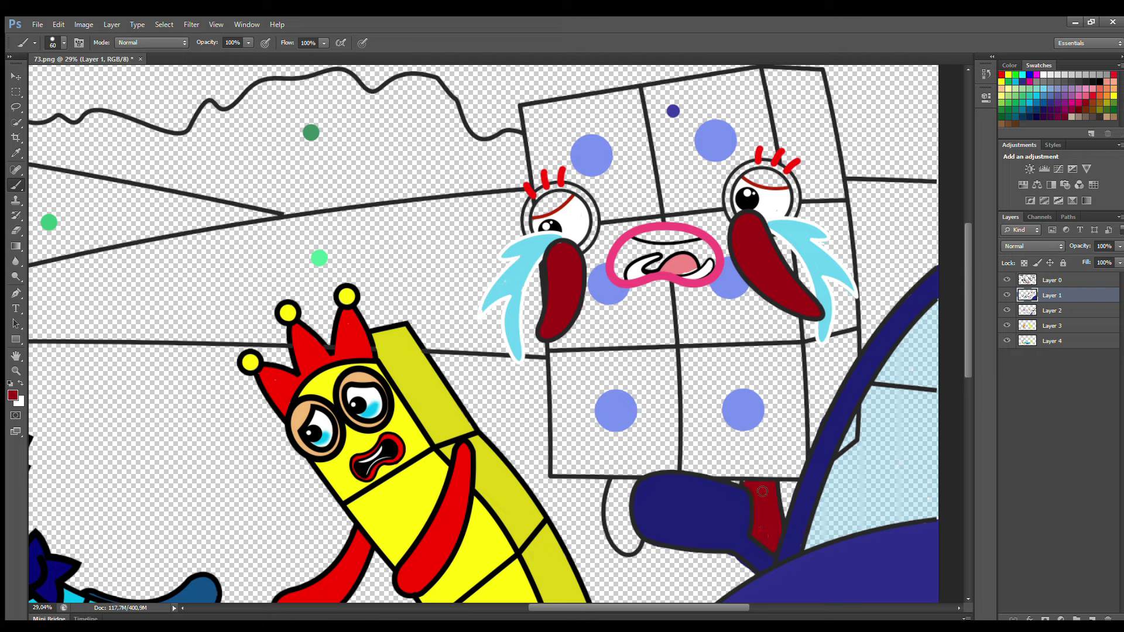
pyautogui.moveTo(612, 486)
pyautogui.mouseDown()
pyautogui.moveTo(619, 546)
pyautogui.moveTo(640, 542)
pyautogui.moveTo(625, 501)
pyautogui.moveTo(631, 483)
pyautogui.moveTo(623, 524)
pyautogui.mouseUp()
pyautogui.click(1057, 312)
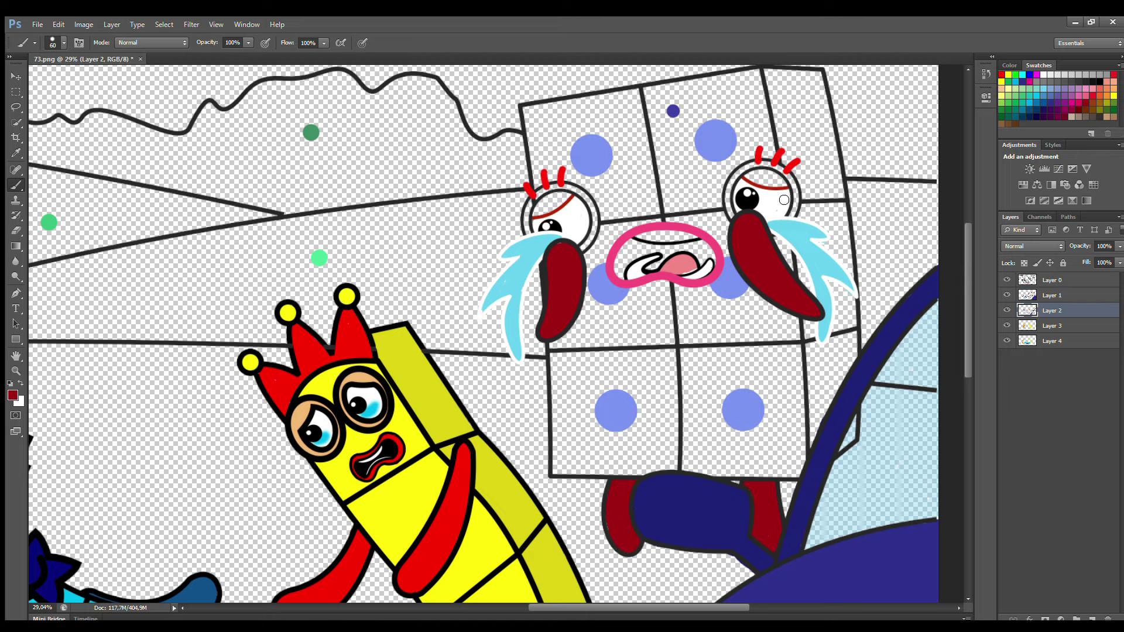
pyautogui.keyDown('alt'); pyautogui.click(770, 206); pyautogui.keyUp('alt')
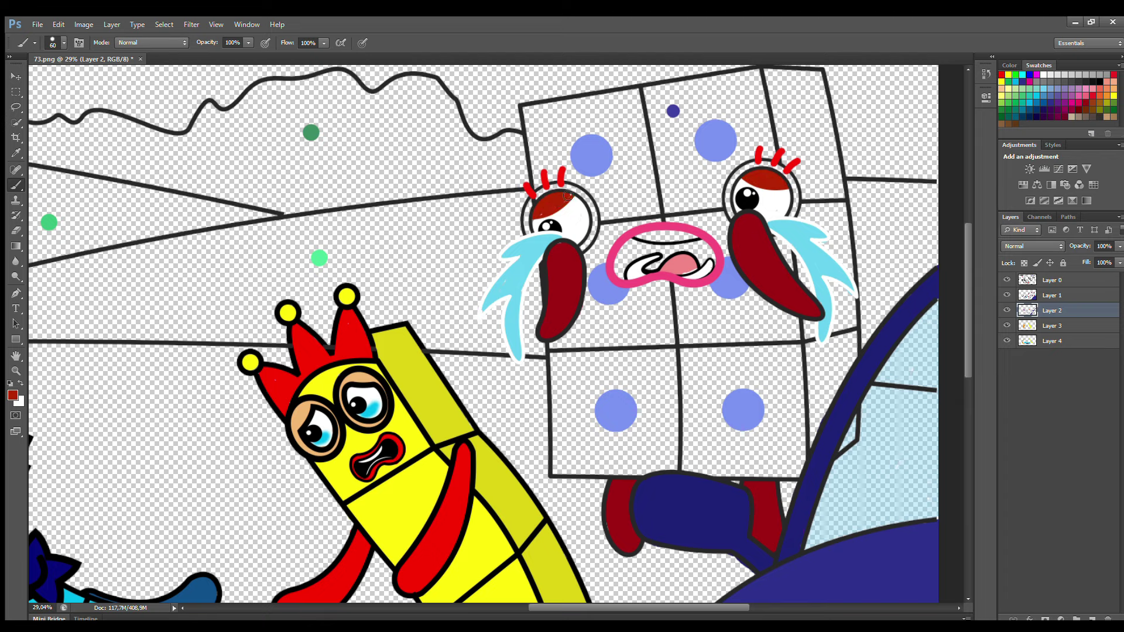
# Fill the spotted character's upper teeth white on Layer 1 and the inside of its mouth black on Layer 2.
pyautogui.click(1052, 297)
pyautogui.keyDown('alt'); pyautogui.click(644, 233); pyautogui.keyUp('alt')
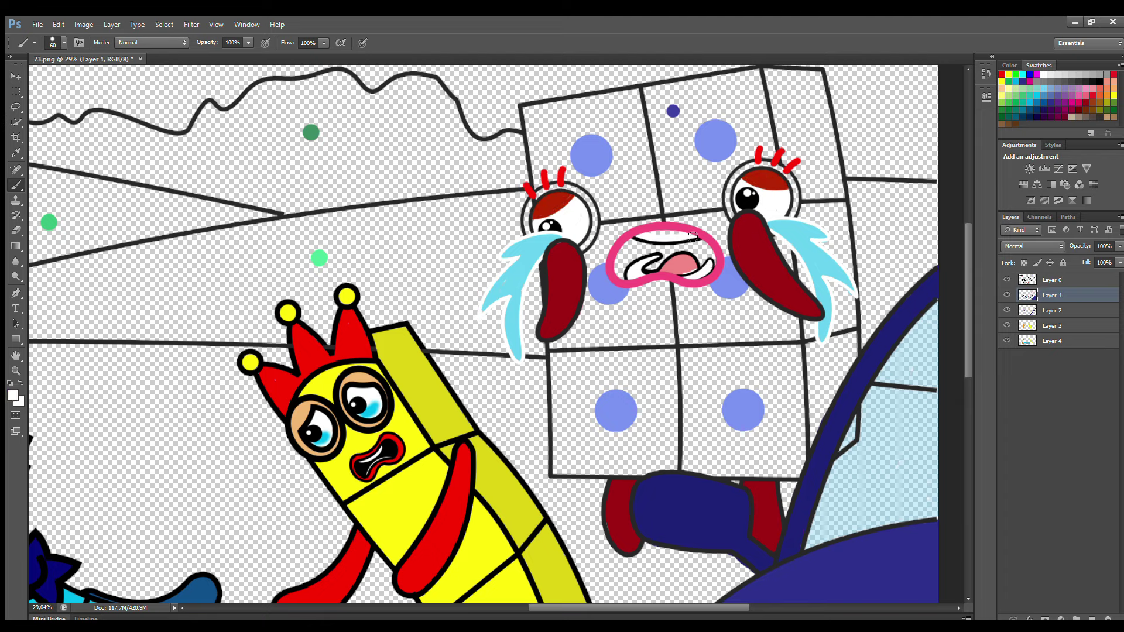
pyautogui.click(1059, 311)
pyautogui.keyDown('alt'); pyautogui.click(628, 272); pyautogui.keyUp('alt')
pyautogui.moveTo(623, 275); pyautogui.dragTo(649, 269)
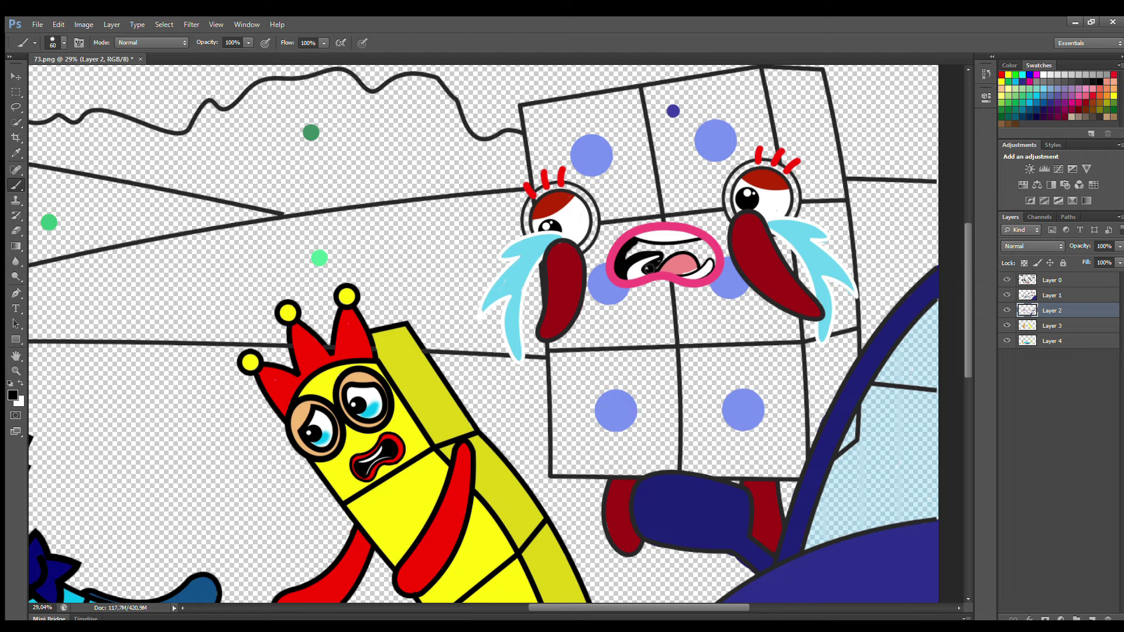
pyautogui.moveTo(706, 248); pyautogui.dragTo(668, 256)
# On Layer 3, paint the rings around the spotted character's eyes red, matching the eyelashes.
pyautogui.click(1052, 326)
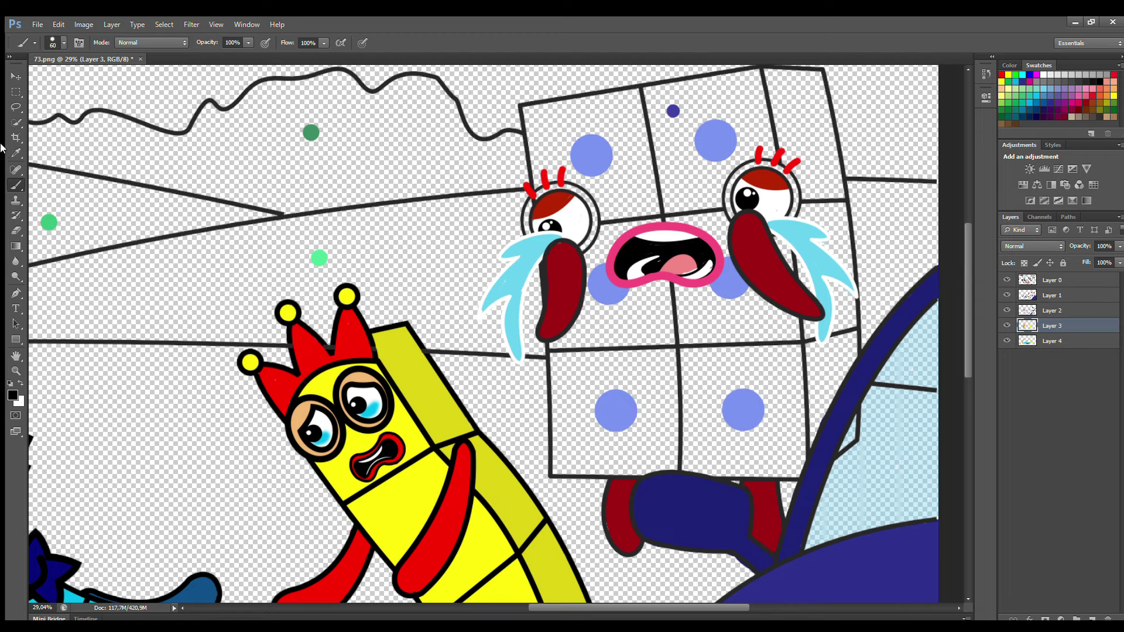
pyautogui.keyDown('alt'); pyautogui.click(583, 184); pyautogui.keyUp('alt')
pyautogui.moveTo(538, 196); pyautogui.dragTo(525, 233)
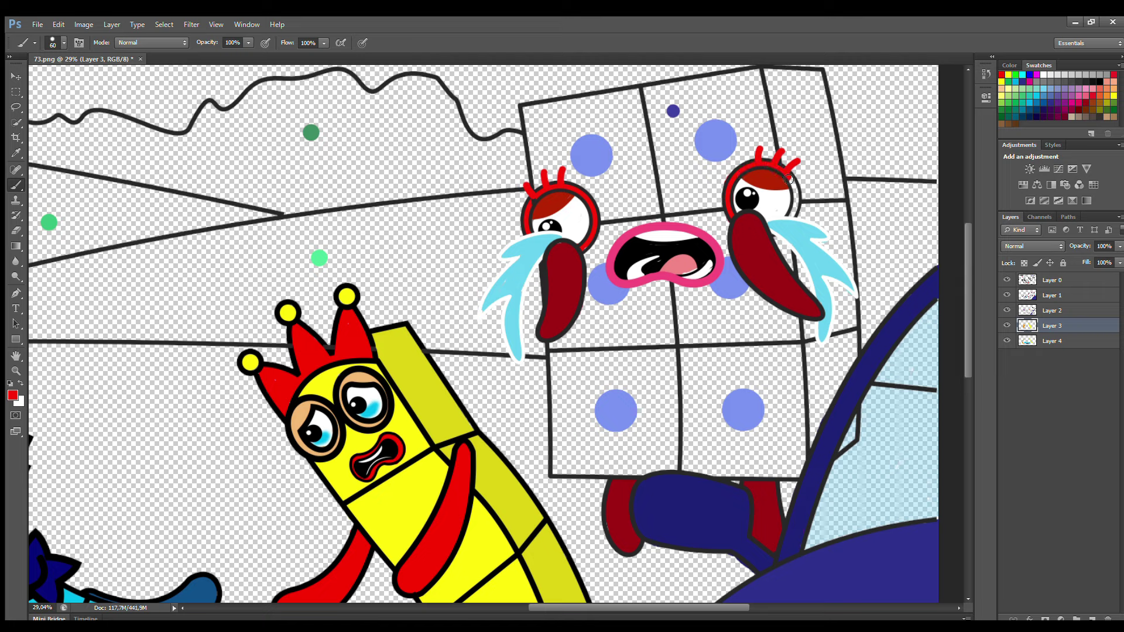
# On Layer 4, fill the spotted character's front faces with the blue-violet sampled from its small marker dot, using a larger brush.
pyautogui.click(1052, 341)
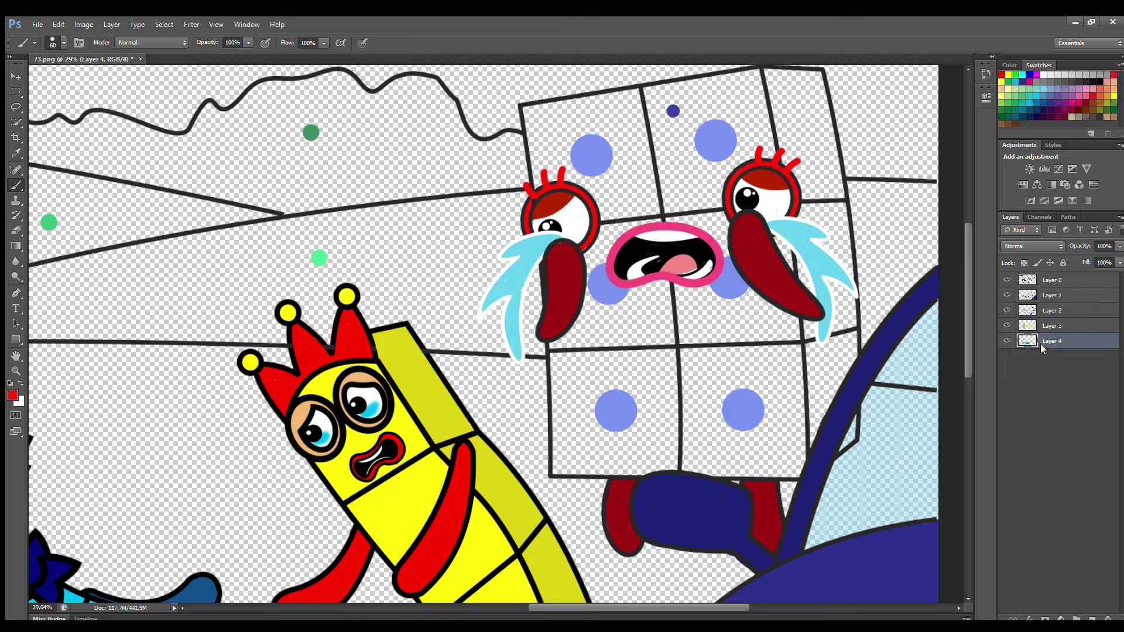
pyautogui.keyDown('alt'); pyautogui.click(674, 111); pyautogui.keyUp('alt')
pyautogui.press(']')
pyautogui.press(']')
pyautogui.press(']')
pyautogui.moveTo(530, 110)
pyautogui.mouseDown()
pyautogui.moveTo(561, 469)
pyautogui.moveTo(760, 471)
pyautogui.moveTo(800, 436)
pyautogui.moveTo(792, 308)
pyautogui.mouseUp()
pyautogui.moveTo(780, 195)
pyautogui.mouseDown()
pyautogui.moveTo(757, 77)
pyautogui.moveTo(560, 111)
pyautogui.moveTo(591, 170)
pyautogui.moveTo(566, 140)
pyautogui.moveTo(753, 108)
pyautogui.moveTo(572, 154)
pyautogui.moveTo(590, 385)
pyautogui.moveTo(660, 469)
pyautogui.moveTo(795, 447)
pyautogui.moveTo(761, 167)
pyautogui.moveTo(656, 141)
pyautogui.moveTo(635, 181)
pyautogui.moveTo(712, 206)
pyautogui.moveTo(747, 271)
pyautogui.moveTo(720, 448)
pyautogui.moveTo(668, 319)
pyautogui.moveTo(747, 317)
pyautogui.moveTo(694, 349)
pyautogui.moveTo(696, 398)
pyautogui.mouseUp()
# Add a new layer beneath Layer 4 and paint the spotted character's side faces a darker blue-violet on it.
pyautogui.press(']')
pyautogui.press(']')
pyautogui.press(']')
pyautogui.press(']')
pyautogui.press(']')
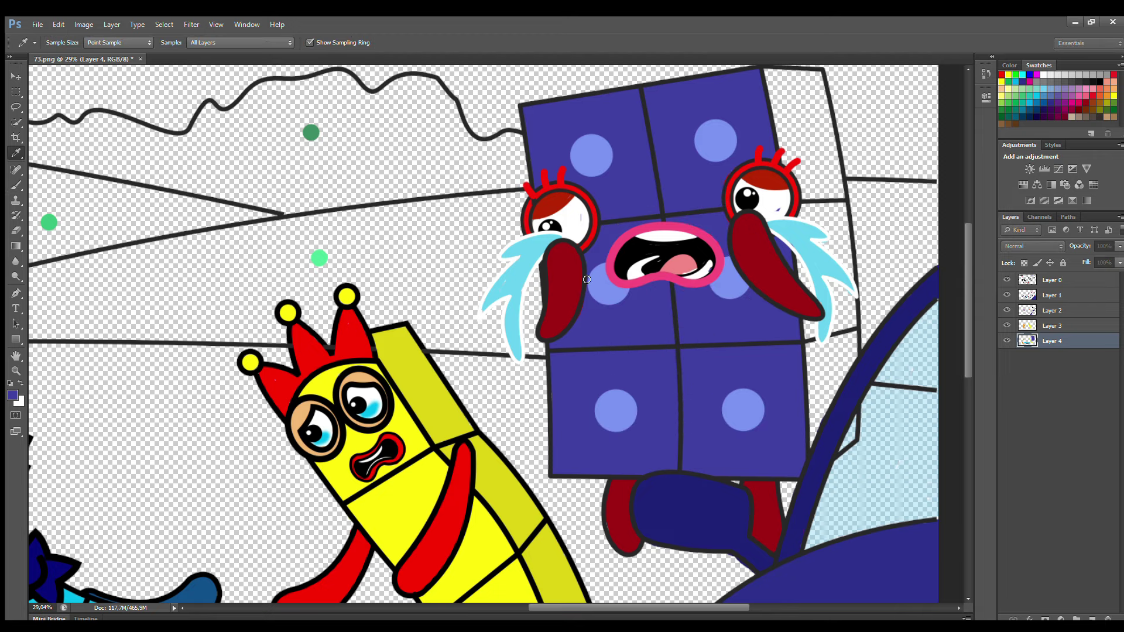
pyautogui.hotkey('ctrl', 'shift', 'alt', 'n')
pyautogui.moveTo(774, 113)
pyautogui.mouseDown()
pyautogui.moveTo(829, 129)
pyautogui.moveTo(854, 334)
pyautogui.moveTo(854, 437)
pyautogui.moveTo(844, 448)
pyautogui.moveTo(794, 171)
pyautogui.moveTo(819, 309)
pyautogui.mouseUp()
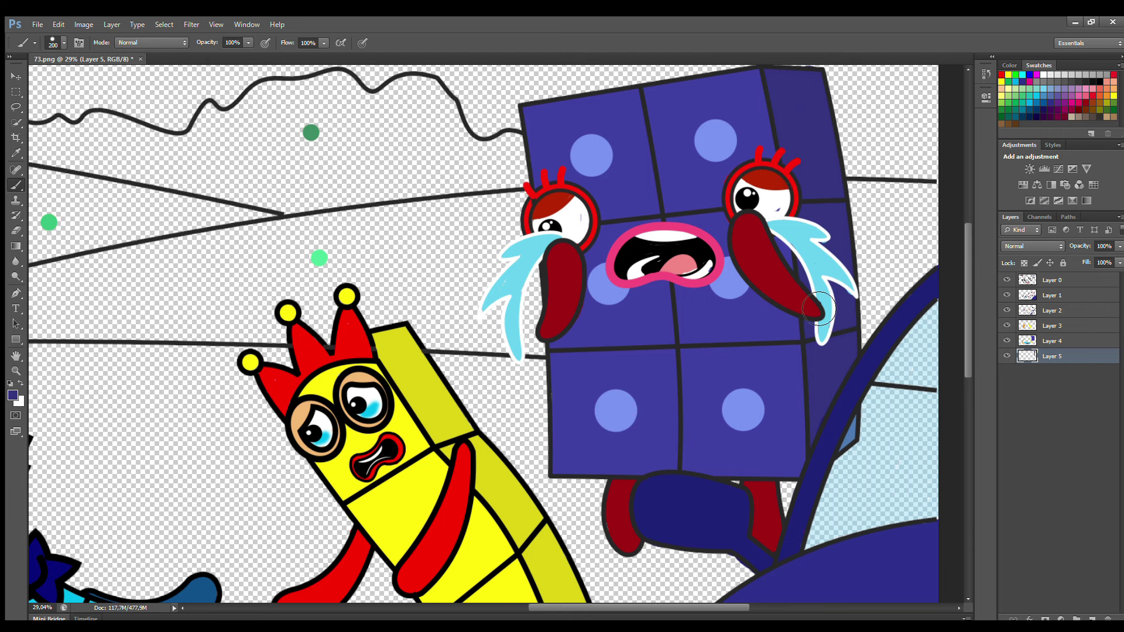
# On Layer 1, fill the ambulance's side windows with the pale teal sampled from the marker dot.
pyautogui.moveTo(640, 608); pyautogui.dragTo(504, 590)
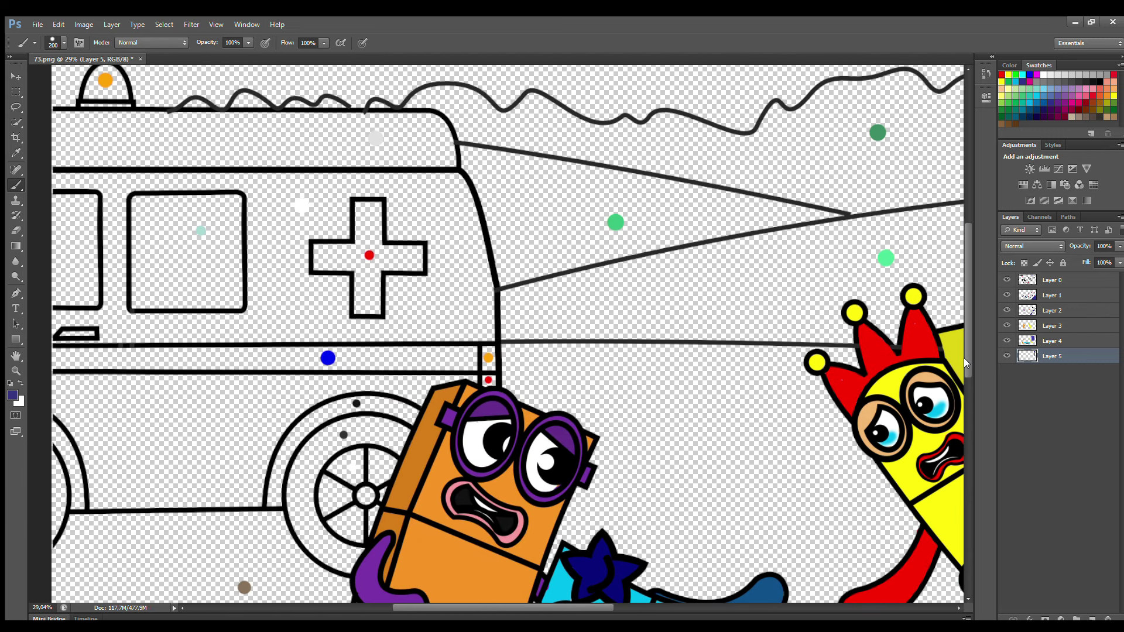
pyautogui.moveTo(966, 359); pyautogui.dragTo(964, 357)
pyautogui.click(1052, 295)
pyautogui.keyDown('alt'); pyautogui.click(200, 239); pyautogui.keyUp('alt')
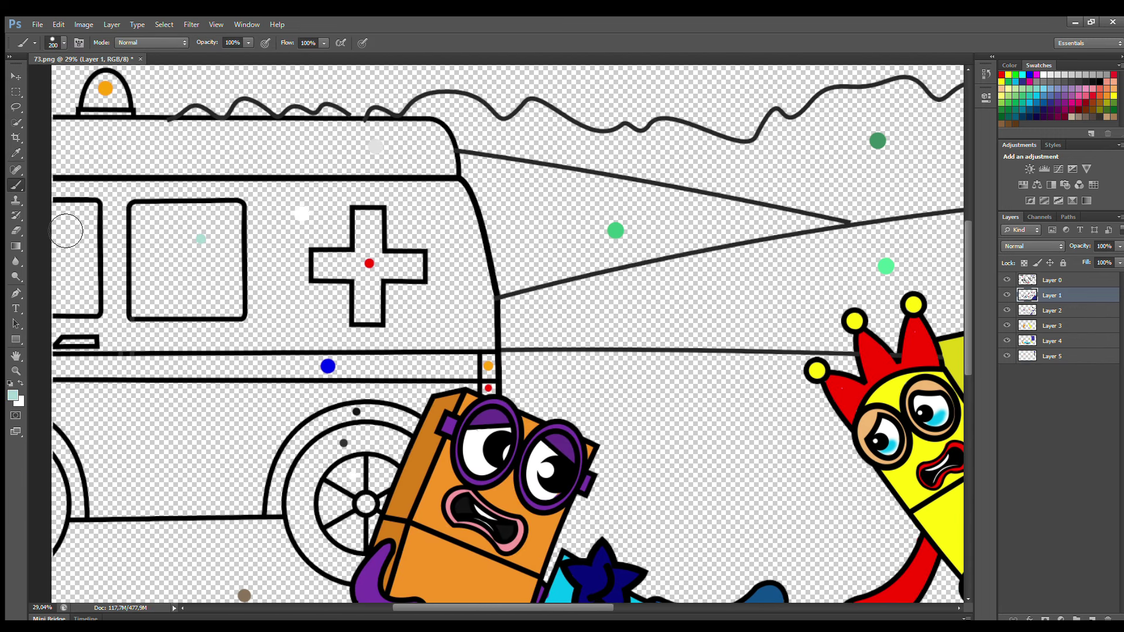
pyautogui.moveTo(87, 212)
pyautogui.mouseDown()
pyautogui.moveTo(93, 311)
pyautogui.moveTo(51, 227)
pyautogui.moveTo(79, 244)
pyautogui.moveTo(91, 304)
pyautogui.mouseUp()
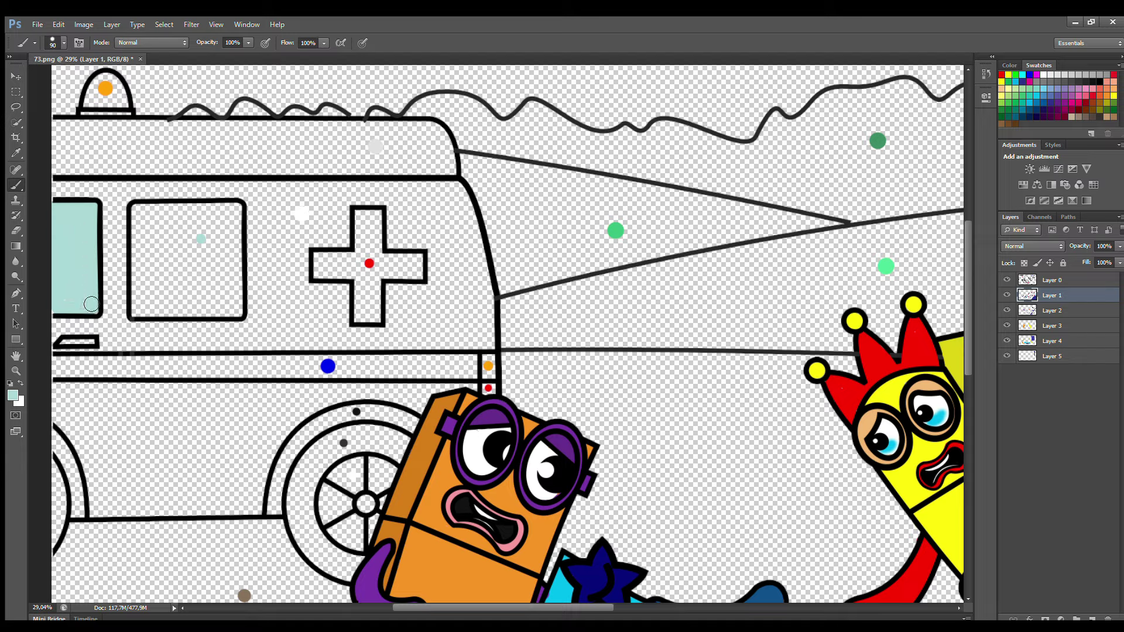
pyautogui.moveTo(140, 211)
pyautogui.mouseDown()
pyautogui.moveTo(142, 288)
pyautogui.moveTo(234, 308)
pyautogui.moveTo(234, 220)
pyautogui.moveTo(146, 222)
pyautogui.moveTo(210, 307)
pyautogui.moveTo(170, 234)
pyautogui.moveTo(199, 287)
pyautogui.mouseUp()
# Paint the ambulance's door handle black on Layer 1.
pyautogui.press(']')
pyautogui.press(']')
pyautogui.press('d')
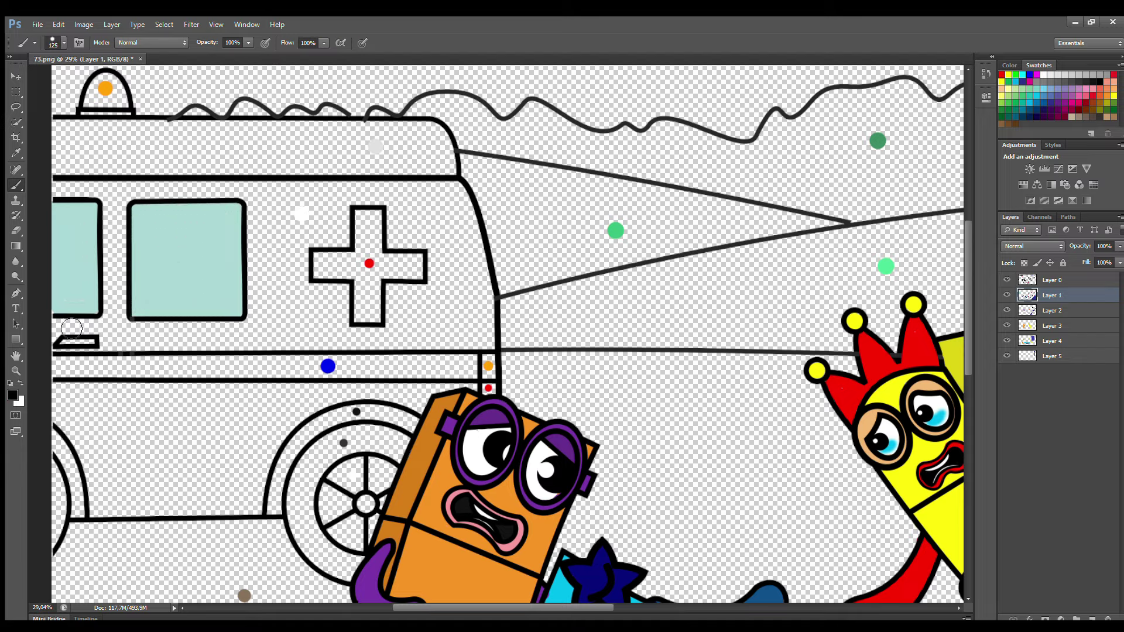
# Paint the beacon on the ambulance roof orange on Layer 1.
pyautogui.keyDown('alt'); pyautogui.click(105, 88); pyautogui.keyUp('alt')
pyautogui.moveTo(88, 103); pyautogui.dragTo(89, 95)
pyautogui.press(']')
pyautogui.press(']')
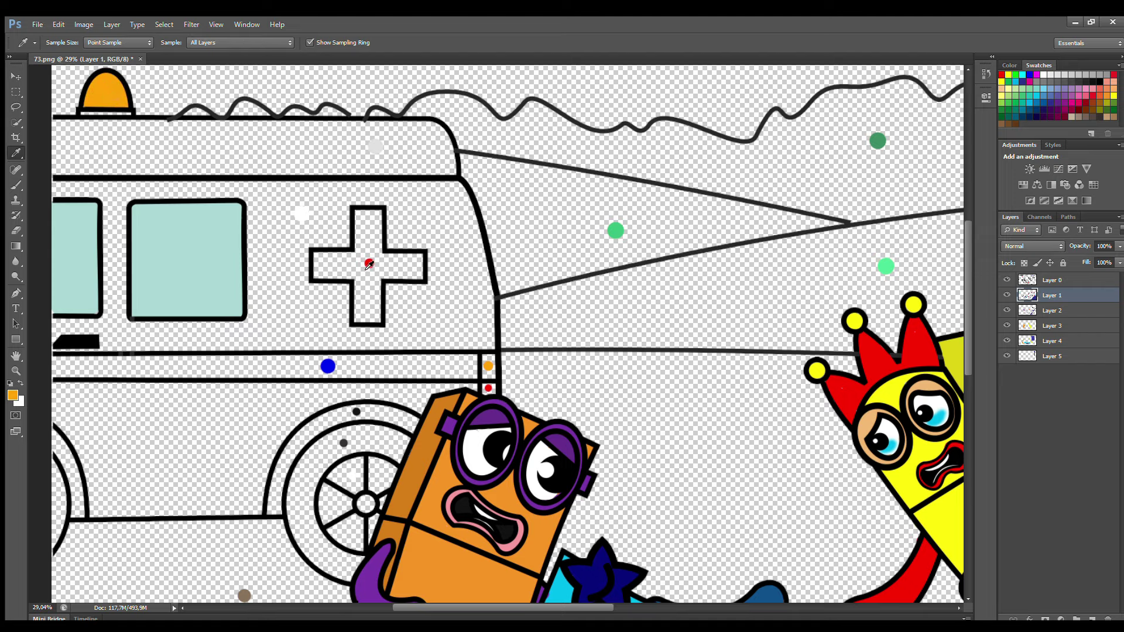
# Fill the ambulance's cross red and paint its rear lights red and orange on Layer 1.
pyautogui.keyDown('alt'); pyautogui.click(369, 264); pyautogui.keyUp('alt')
pyautogui.moveTo(320, 258)
pyautogui.mouseDown()
pyautogui.moveTo(355, 277)
pyautogui.moveTo(362, 322)
pyautogui.moveTo(380, 297)
pyautogui.moveTo(418, 278)
pyautogui.moveTo(420, 262)
pyautogui.moveTo(382, 253)
pyautogui.moveTo(379, 215)
pyautogui.moveTo(362, 220)
pyautogui.moveTo(362, 249)
pyautogui.moveTo(325, 263)
pyautogui.moveTo(372, 281)
pyautogui.moveTo(396, 273)
pyautogui.mouseUp()
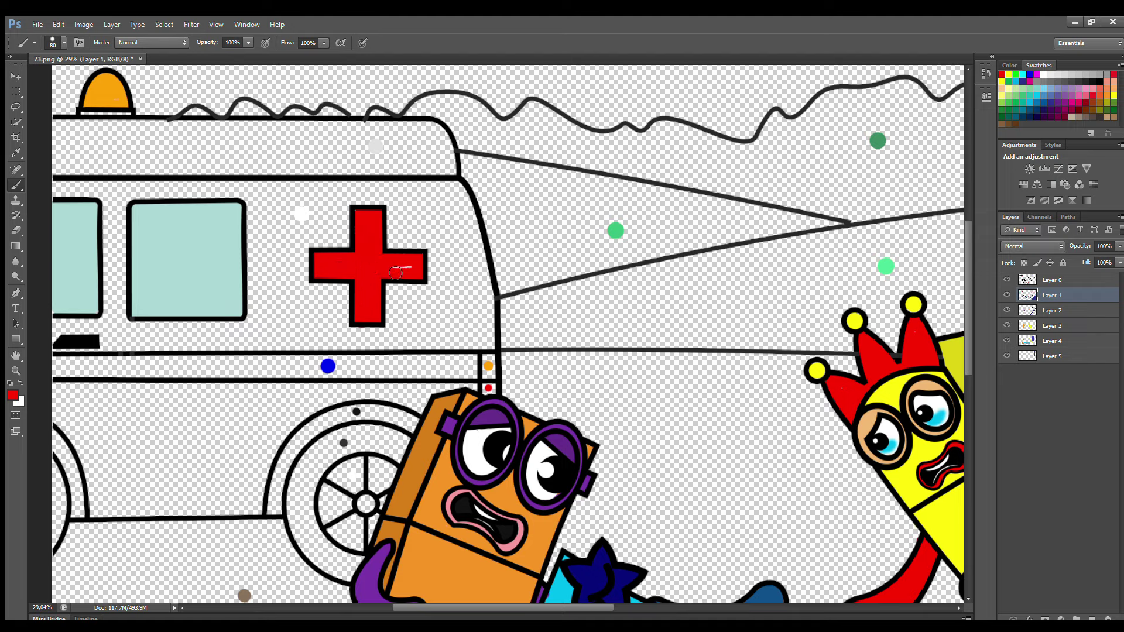
pyautogui.moveTo(490, 390); pyautogui.dragTo(487, 386)
pyautogui.keyDown('alt'); pyautogui.click(487, 366); pyautogui.keyUp('alt')
# Paint the stripe along the ambulance's side with the blue sampled from its marker dot on Layer 1.
pyautogui.keyDown('alt'); pyautogui.click(328, 366); pyautogui.keyUp('alt')
pyautogui.press(']')
pyautogui.press(']')
pyautogui.press(']')
pyautogui.moveTo(53, 362)
pyautogui.mouseDown()
pyautogui.moveTo(347, 362)
pyautogui.moveTo(373, 375)
pyautogui.moveTo(382, 364)
pyautogui.moveTo(475, 361)
pyautogui.moveTo(476, 375)
pyautogui.moveTo(71, 376)
pyautogui.moveTo(338, 378)
pyautogui.mouseUp()
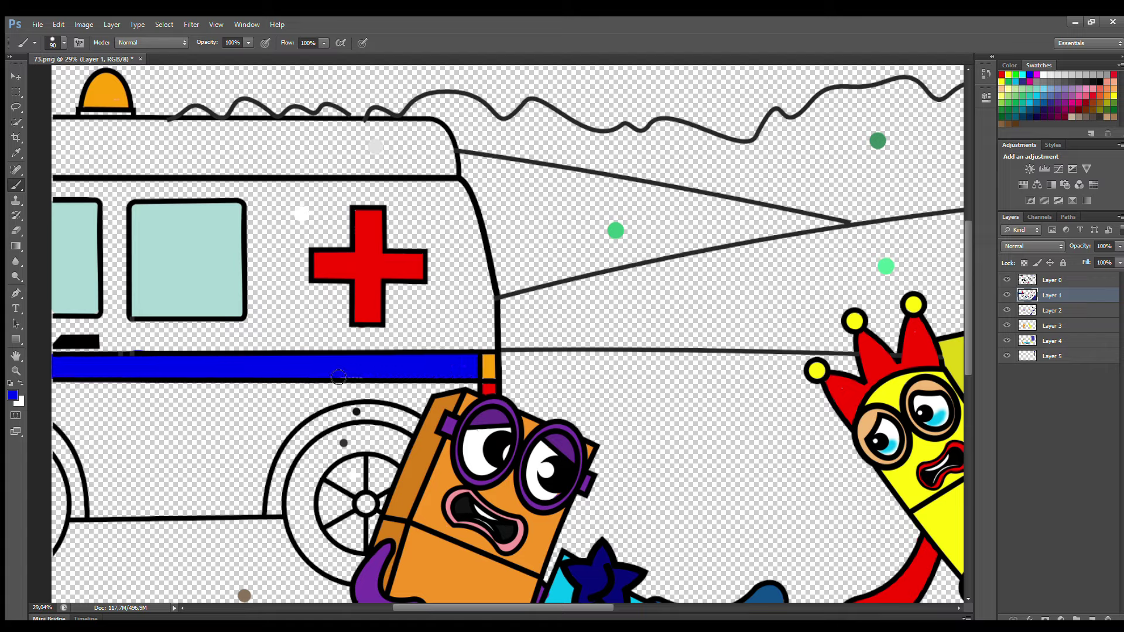
# Fill the areas between the spokes of the ambulance's rear wheel with white on Layer 1.
pyautogui.press('i')
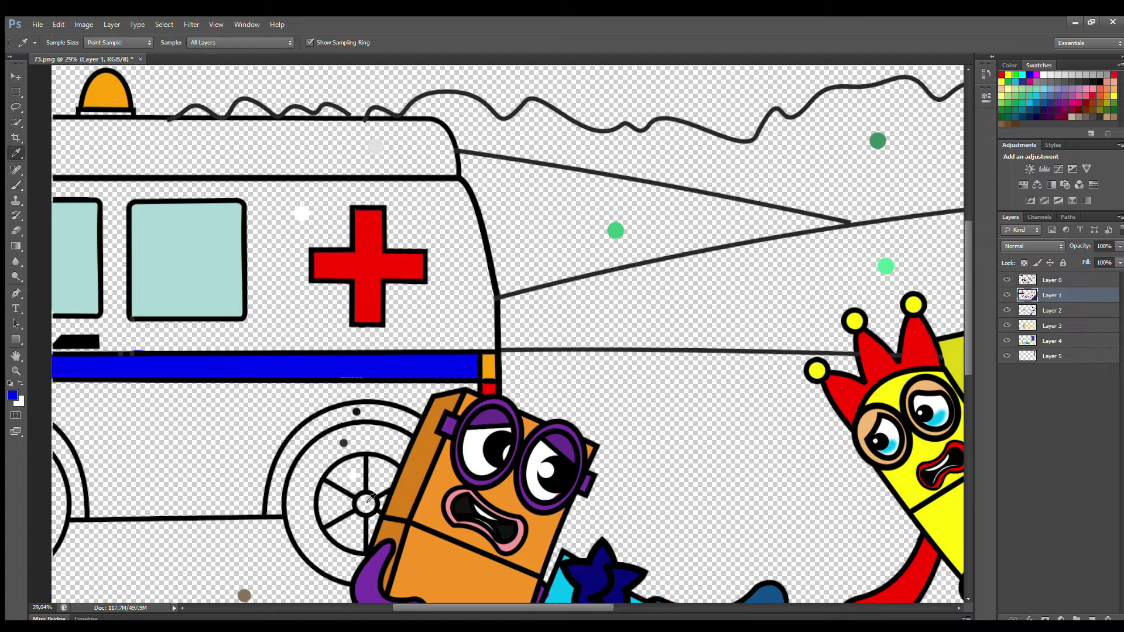
pyautogui.press('b')
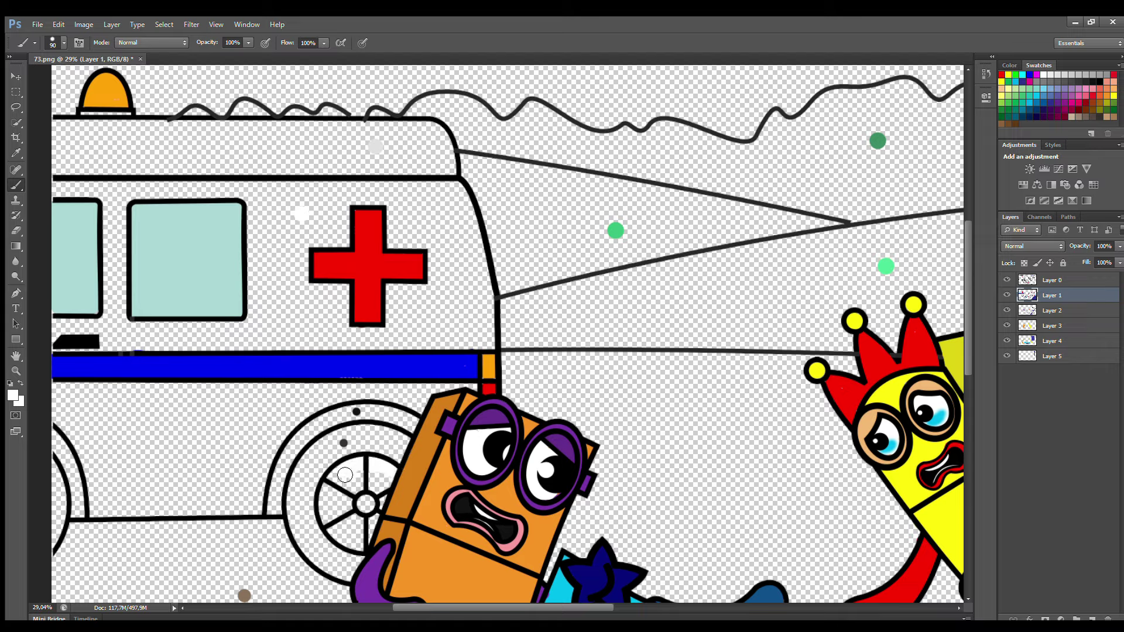
pyautogui.moveTo(345, 476)
pyautogui.mouseDown()
pyautogui.moveTo(334, 531)
pyautogui.moveTo(363, 550)
pyautogui.moveTo(379, 517)
pyautogui.moveTo(384, 484)
pyautogui.mouseUp()
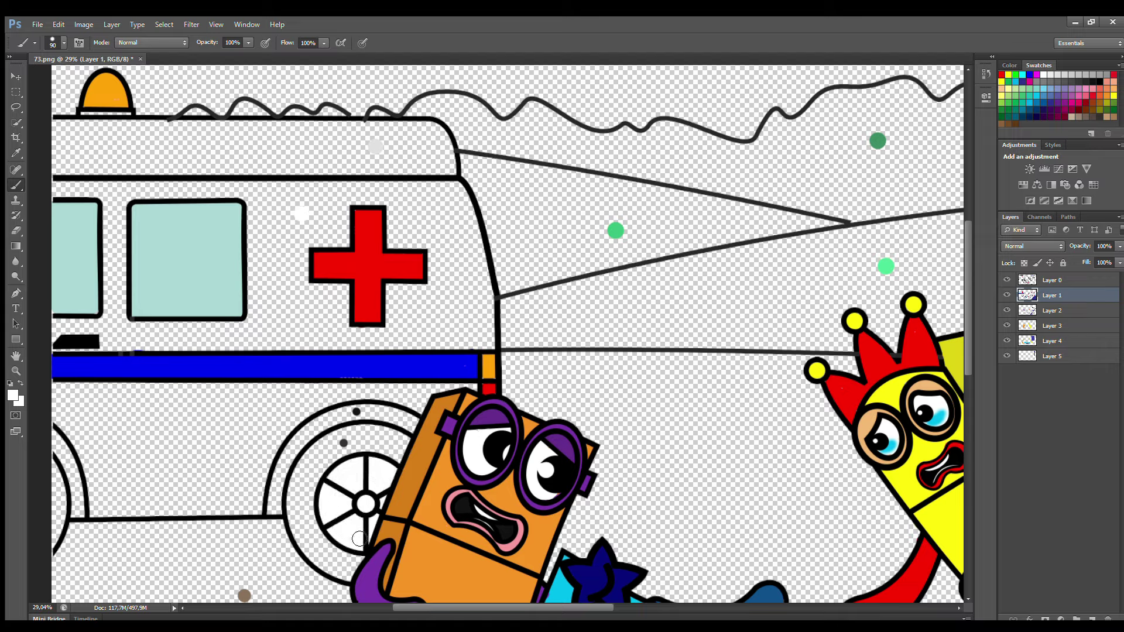
# Paint the rear wheel's hub dark grey, and fill the ambulance's tyres with the same grey on Layer 2.
pyautogui.keyDown('alt'); pyautogui.click(368, 505); pyautogui.keyUp('alt')
pyautogui.hotkey('alt', '[')
pyautogui.moveTo(409, 446)
pyautogui.mouseDown()
pyautogui.moveTo(387, 435)
pyautogui.moveTo(337, 441)
pyautogui.moveTo(301, 479)
pyautogui.moveTo(306, 547)
pyautogui.moveTo(342, 580)
pyautogui.moveTo(360, 567)
pyautogui.moveTo(338, 555)
pyautogui.moveTo(362, 457)
pyautogui.moveTo(401, 459)
pyautogui.moveTo(372, 448)
pyautogui.moveTo(312, 494)
pyautogui.moveTo(348, 571)
pyautogui.mouseUp()
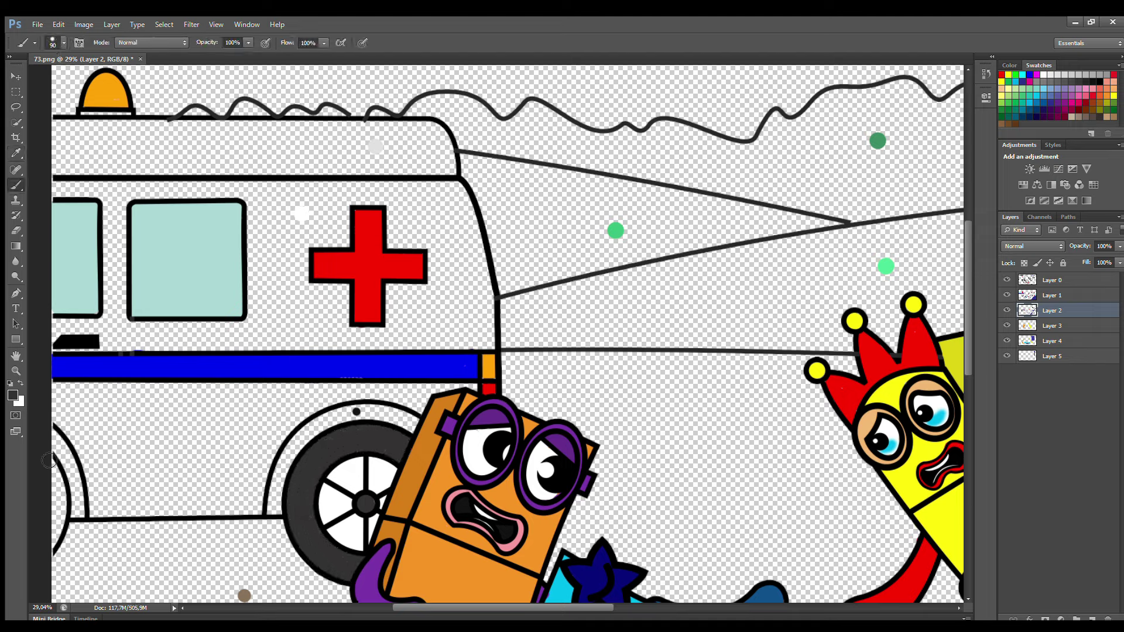
pyautogui.moveTo(49, 460); pyautogui.dragTo(54, 514)
# With the cross's red, paint the roof beacon's base on Layer 2 and its dome on Layer 1.
pyautogui.click(10, 154)
pyautogui.click(363, 264)
pyautogui.click(16, 185)
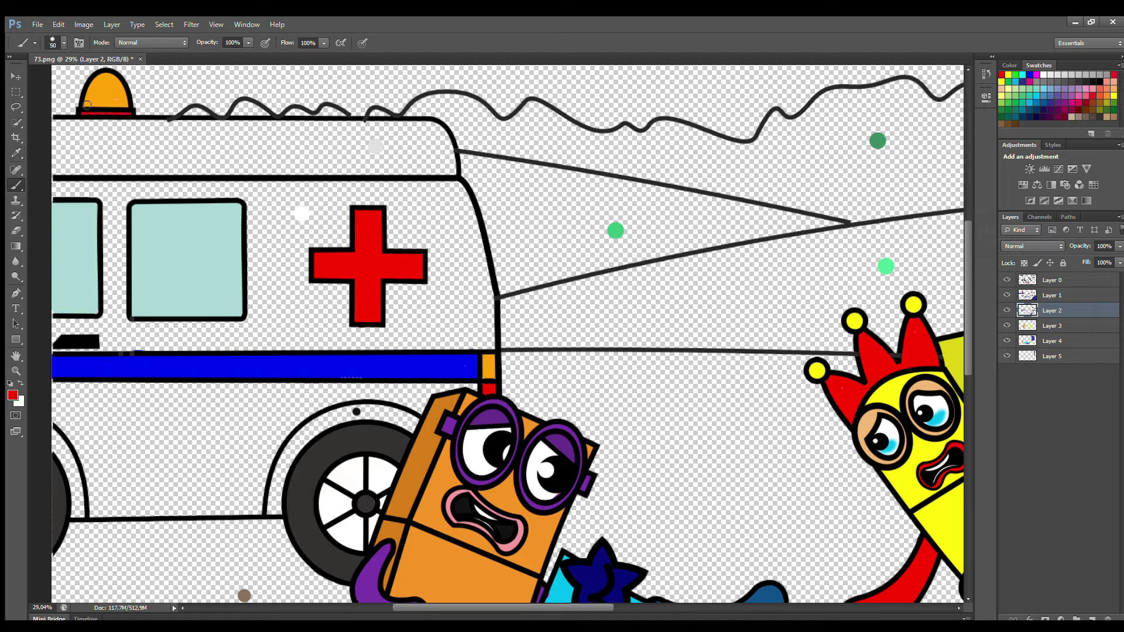
pyautogui.hotkey('alt', ']')
pyautogui.moveTo(122, 93); pyautogui.dragTo(101, 102)
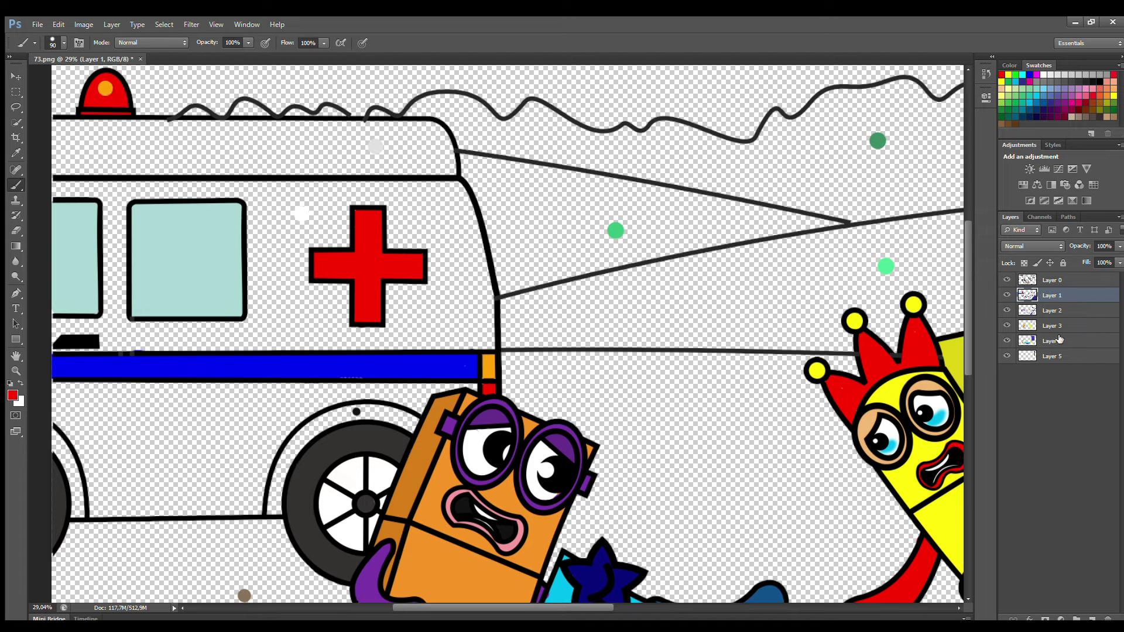
# Erase the orange marker dot inside the roof beacon on Layer 0, and make Layer 3 the active layer.
pyautogui.click(1052, 280)
pyautogui.click(16, 230)
pyautogui.hotkey('alt', '[')
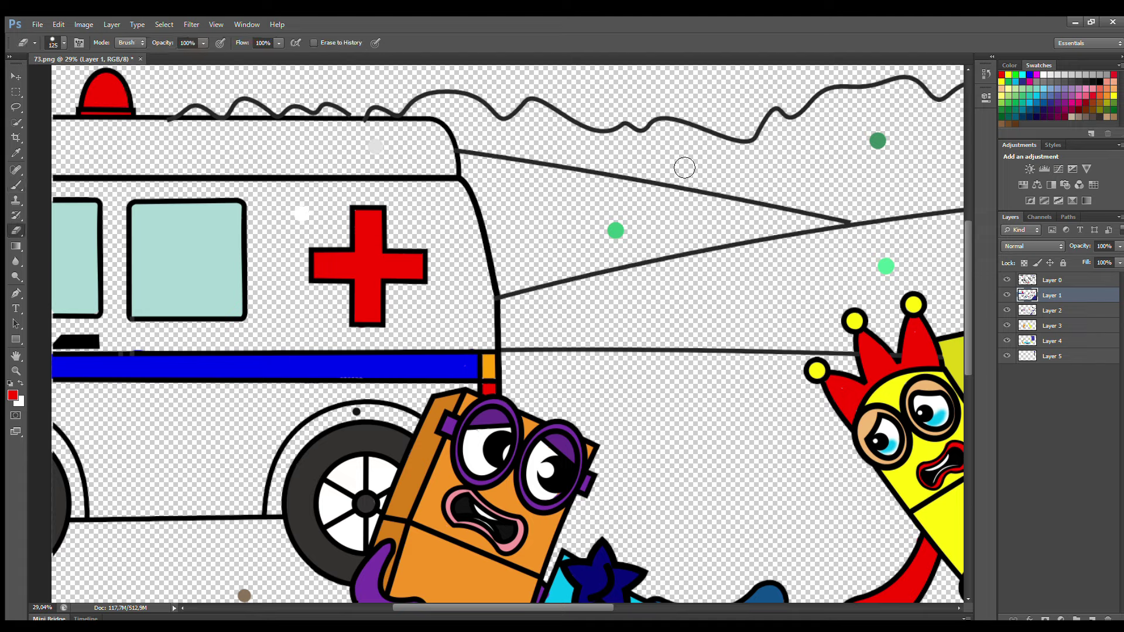
pyautogui.hotkey('alt', '[')
pyautogui.hotkey('alt', '[')
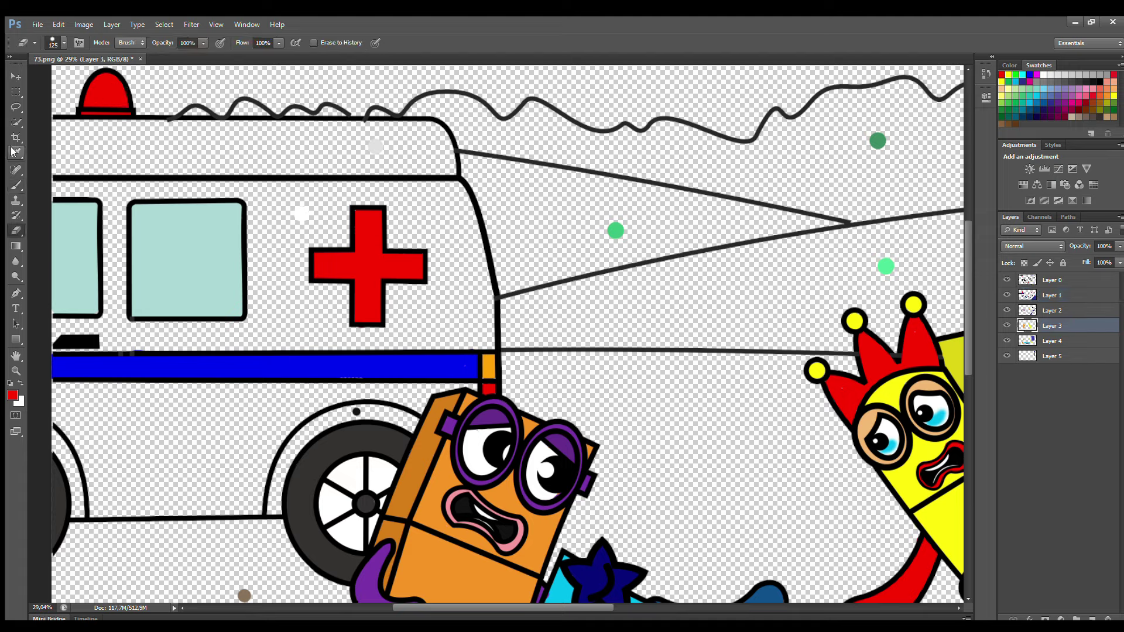
# Paint the ambulance's upper roof band light grey on Layer 3.
pyautogui.press('b')
pyautogui.moveTo(56, 128)
pyautogui.mouseDown()
pyautogui.moveTo(440, 134)
pyautogui.moveTo(455, 171)
pyautogui.moveTo(116, 172)
pyautogui.moveTo(59, 135)
pyautogui.moveTo(383, 169)
pyautogui.moveTo(93, 154)
pyautogui.moveTo(394, 153)
pyautogui.mouseUp()
pyautogui.press(']')
pyautogui.press(']')
pyautogui.press(']')
# Restore the default black colour and paint both of the ambulance's wheel arches with it on Layer 3.
pyautogui.hotkey('alt', '[')
pyautogui.press(']')
pyautogui.press(']')
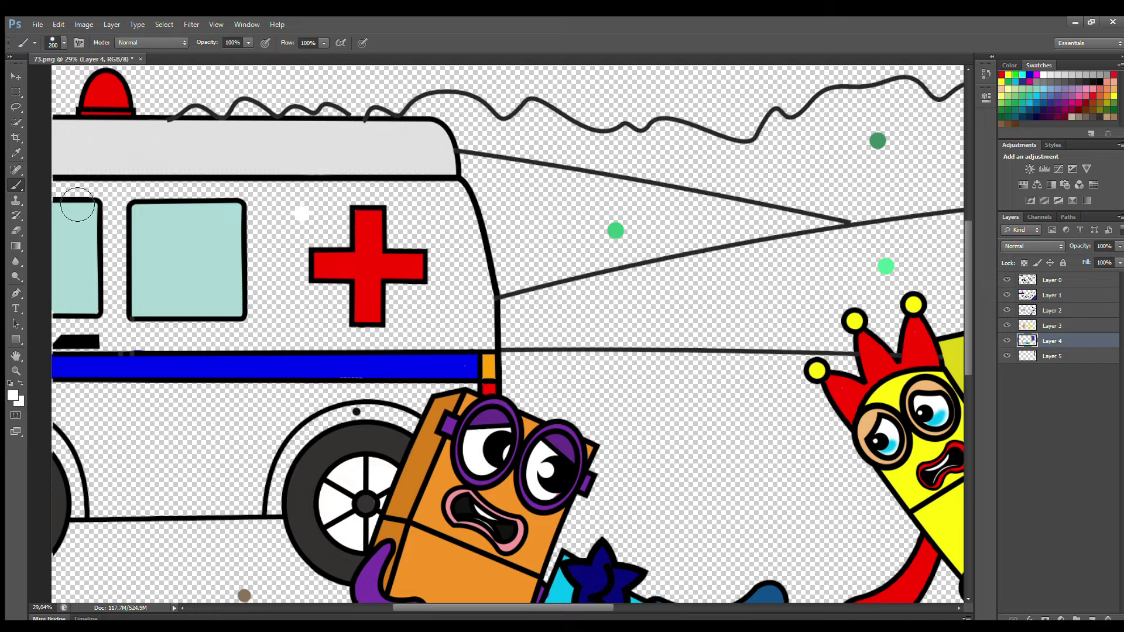
pyautogui.click(1050, 331)
pyautogui.press('d')
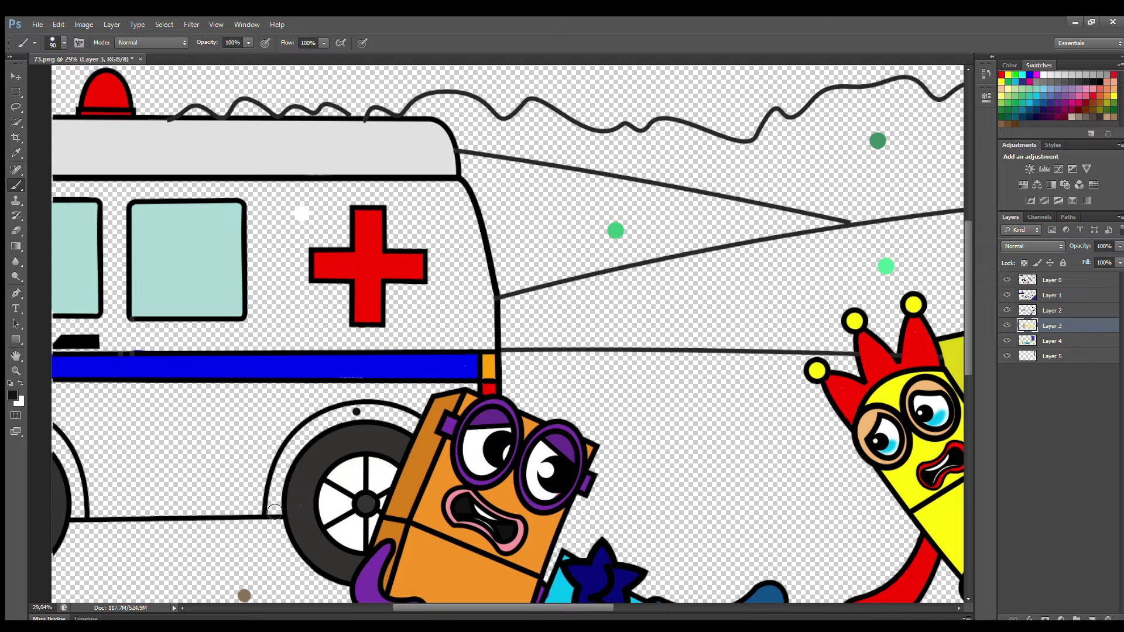
pyautogui.moveTo(274, 511)
pyautogui.mouseDown()
pyautogui.moveTo(284, 473)
pyautogui.moveTo(318, 432)
pyautogui.moveTo(365, 414)
pyautogui.moveTo(409, 421)
pyautogui.mouseUp()
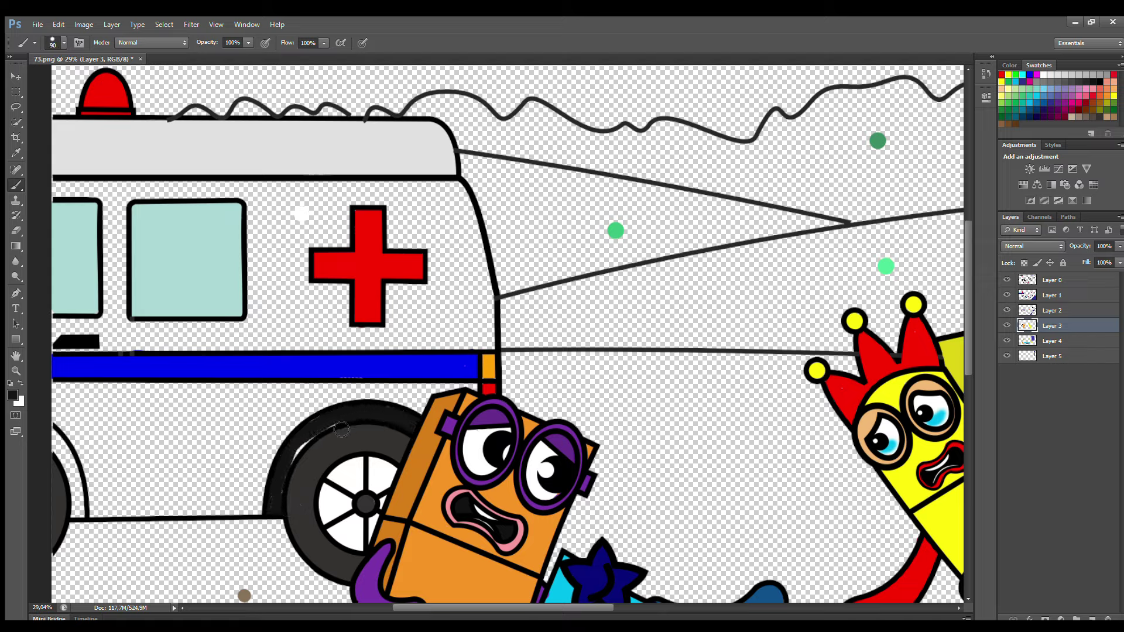
pyautogui.moveTo(57, 436); pyautogui.dragTo(82, 512)
# Fill the ambulance's body white on Layer 4, around the windows, cross and wheel arches.
pyautogui.click(1050, 341)
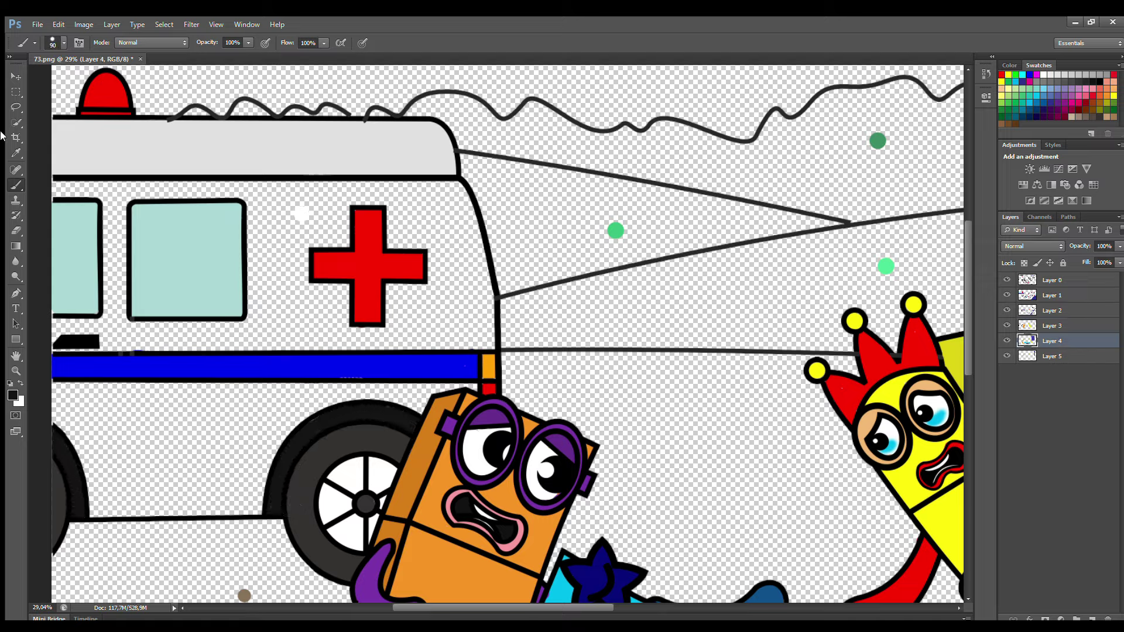
pyautogui.press('x')
pyautogui.press(']')
pyautogui.press(']')
pyautogui.press(']')
pyautogui.press(']')
pyautogui.moveTo(67, 197)
pyautogui.mouseDown()
pyautogui.moveTo(307, 201)
pyautogui.moveTo(476, 239)
pyautogui.moveTo(246, 344)
pyautogui.moveTo(201, 228)
pyautogui.moveTo(454, 324)
pyautogui.moveTo(440, 402)
pyautogui.moveTo(472, 301)
pyautogui.moveTo(271, 316)
pyautogui.moveTo(88, 504)
pyautogui.moveTo(404, 414)
pyautogui.moveTo(236, 416)
pyautogui.moveTo(170, 442)
pyautogui.moveTo(256, 451)
pyautogui.mouseUp()
# Sample the orange block character's darker side colour and repaint the white overlap at the top of its side on Layer 4.
pyautogui.press('i')
pyautogui.click(415, 484)
pyautogui.press('b')
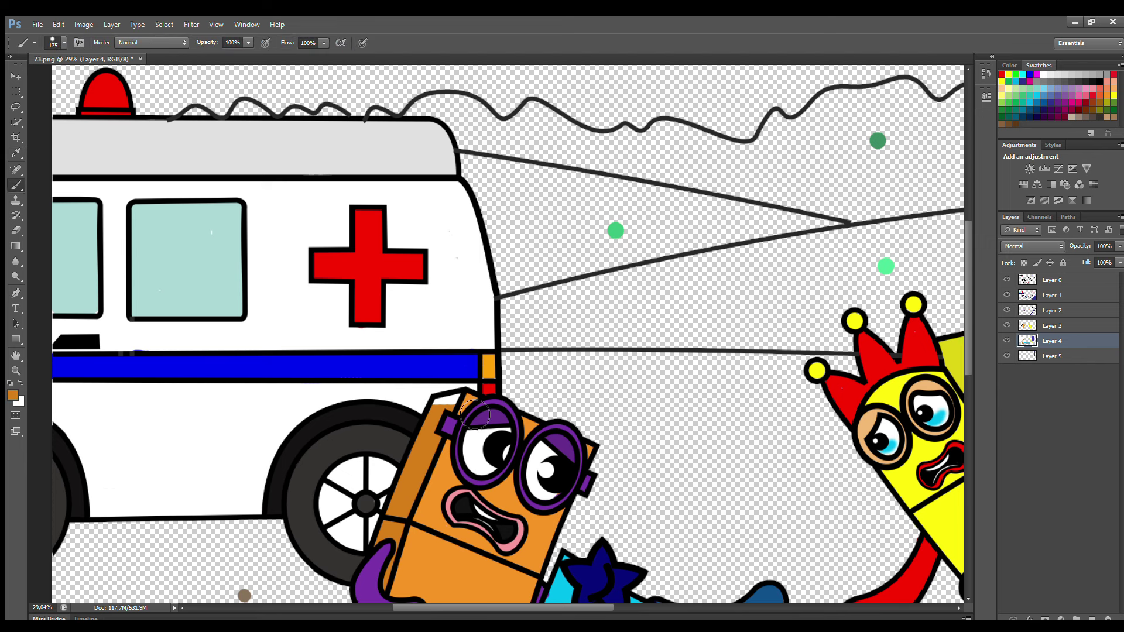
pyautogui.scroll(-3, 460, 397)
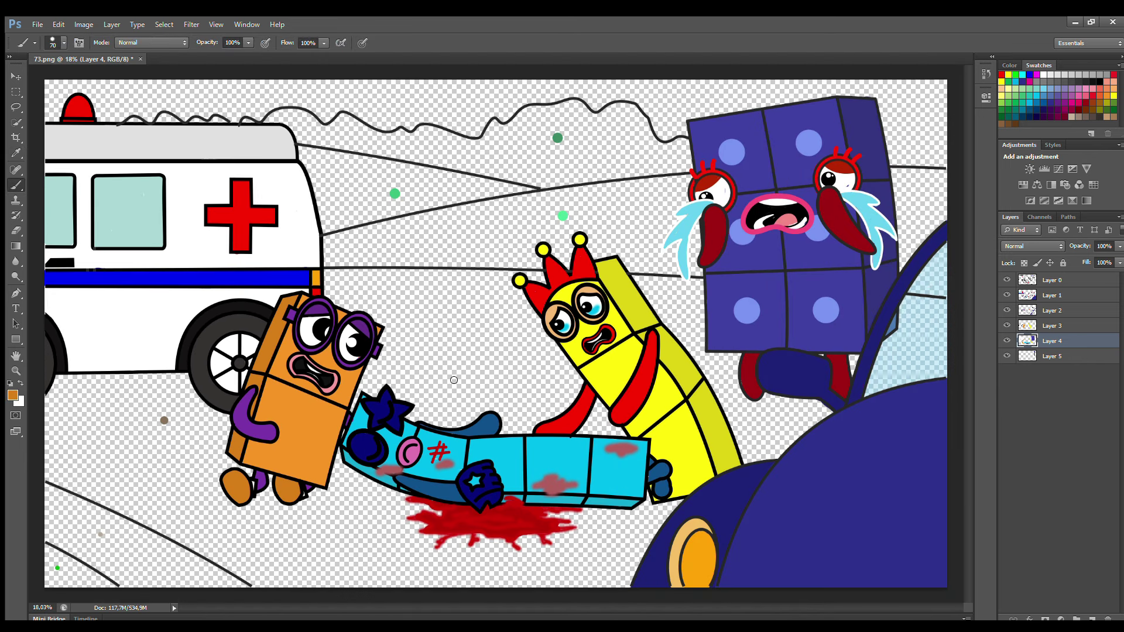
# Sample the bright green marker dot and fill the grass corner in the scene's foreground on Layer 1.
pyautogui.click(1061, 298)
pyautogui.keyDown('alt'); pyautogui.click(58, 568); pyautogui.keyUp('alt')
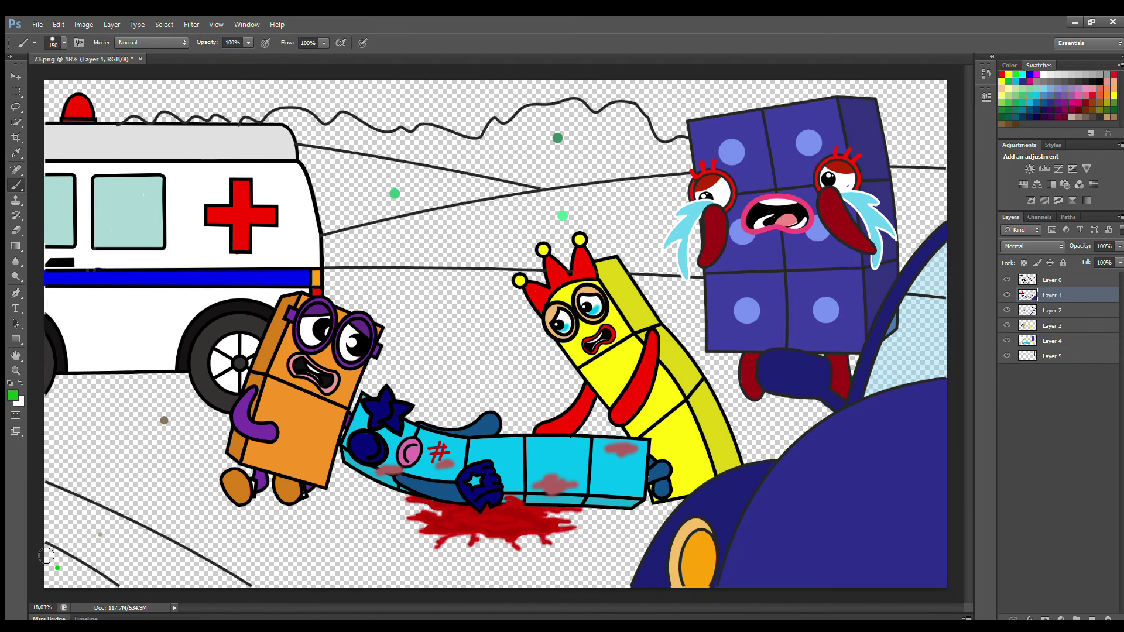
pyautogui.moveTo(46, 555)
pyautogui.mouseDown()
pyautogui.moveTo(88, 578)
pyautogui.moveTo(48, 566)
pyautogui.mouseUp()
# Sample the beige marker dot and fill the pavement strip beside the grass corner on Layer 2.
pyautogui.click(15, 156)
pyautogui.click(100, 534)
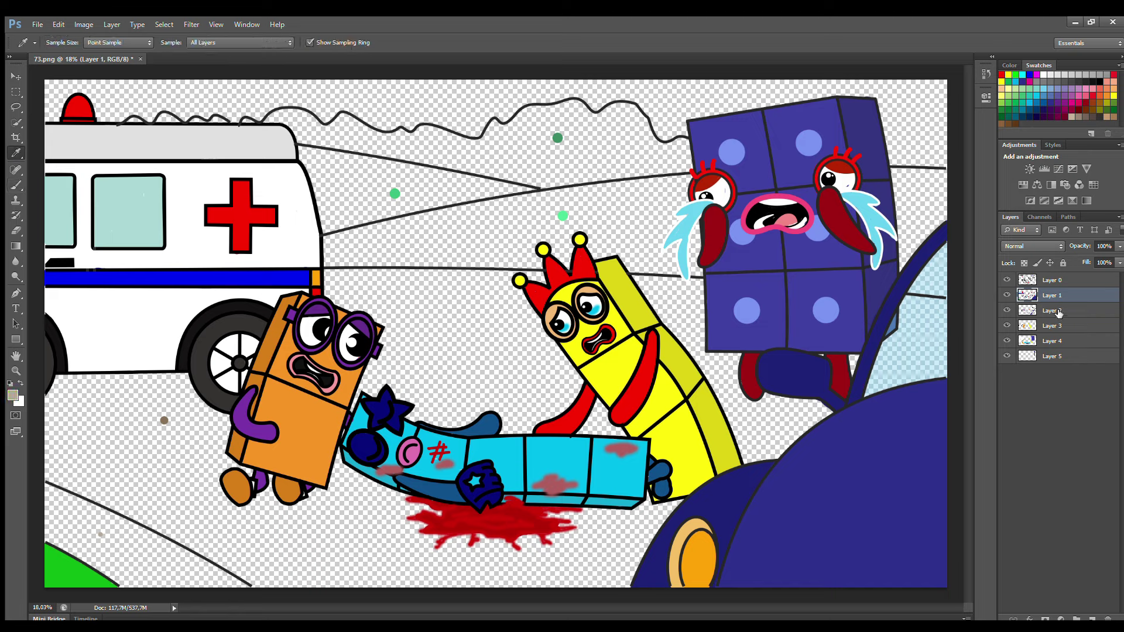
pyautogui.click(1060, 314)
pyautogui.click(16, 186)
pyautogui.moveTo(46, 493)
pyautogui.mouseDown()
pyautogui.moveTo(250, 596)
pyautogui.moveTo(79, 558)
pyautogui.mouseUp()
pyautogui.press(']')
pyautogui.press(']')
pyautogui.press(']')
pyautogui.moveTo(60, 520)
pyautogui.mouseDown()
pyautogui.moveTo(227, 603)
pyautogui.moveTo(77, 525)
pyautogui.moveTo(82, 540)
pyautogui.moveTo(86, 518)
pyautogui.mouseUp()
# Add a new layer and place it beneath Layer 5.
pyautogui.click(1060, 357)
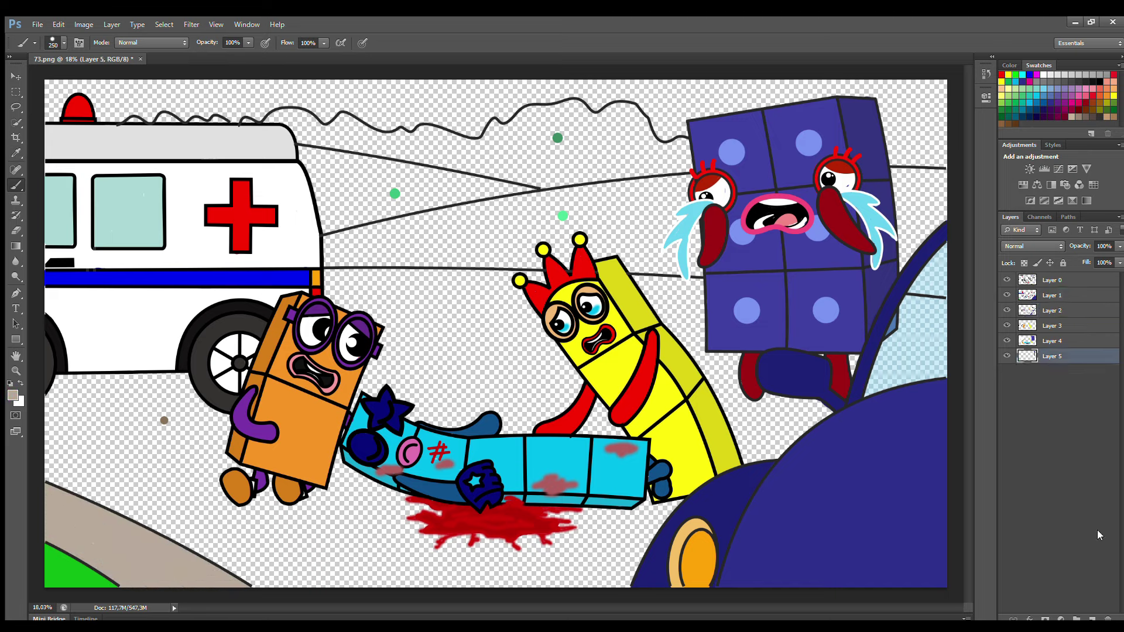
pyautogui.click(1092, 619)
pyautogui.moveTo(1060, 356); pyautogui.dragTo(1060, 376)
# Paint the whole road on Layer 6 with brownish grey based on its marker dot, and erase the dot left on the road.
pyautogui.click(15, 154)
pyautogui.click(164, 420)
pyautogui.click(16, 185)
pyautogui.moveTo(338, 284)
pyautogui.mouseDown()
pyautogui.moveTo(661, 290)
pyautogui.moveTo(925, 319)
pyautogui.moveTo(873, 380)
pyautogui.moveTo(804, 417)
pyautogui.moveTo(673, 328)
pyautogui.moveTo(156, 369)
pyautogui.moveTo(597, 544)
pyautogui.moveTo(155, 449)
pyautogui.moveTo(585, 539)
pyautogui.mouseUp()
pyautogui.press('i')
pyautogui.press('b')
pyautogui.press(']')
pyautogui.press(']')
pyautogui.press(']')
pyautogui.press(']')
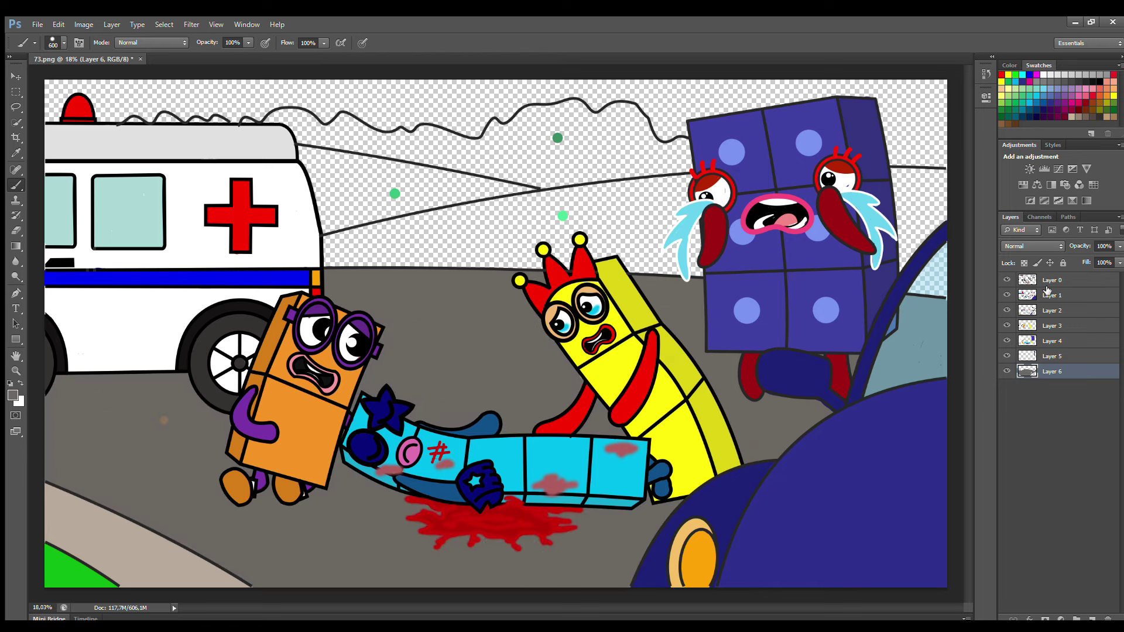
pyautogui.press('e')
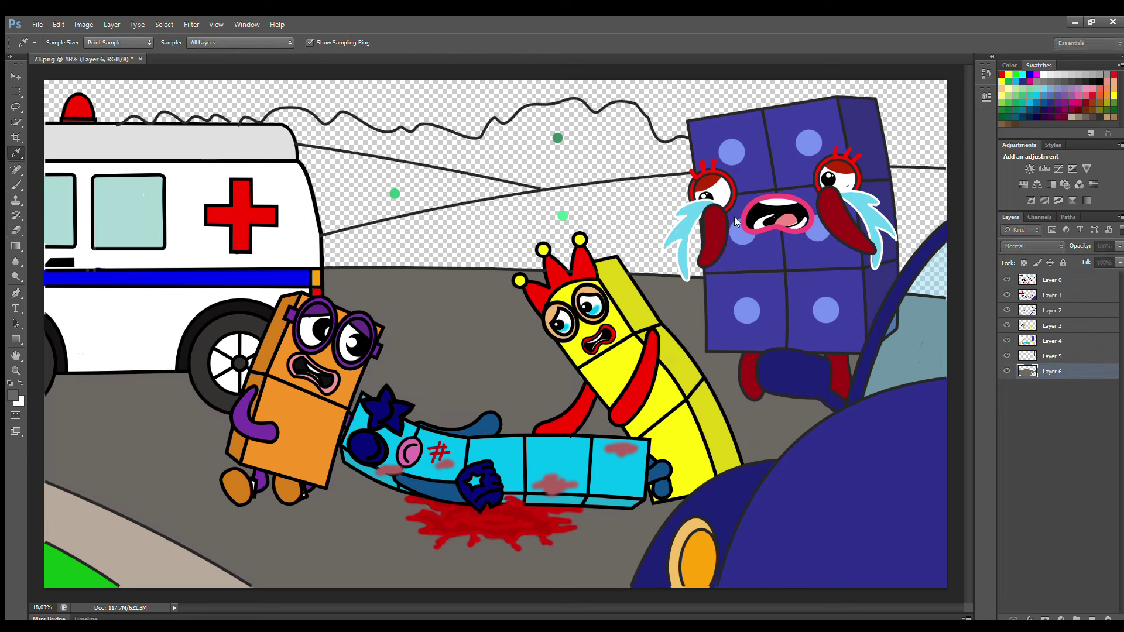
# Brush soft, darker grey shadows on the road beneath the ambulance and the block characters on Layer 6.
pyautogui.press('b')
pyautogui.moveTo(199, 403); pyautogui.dragTo(93, 404)
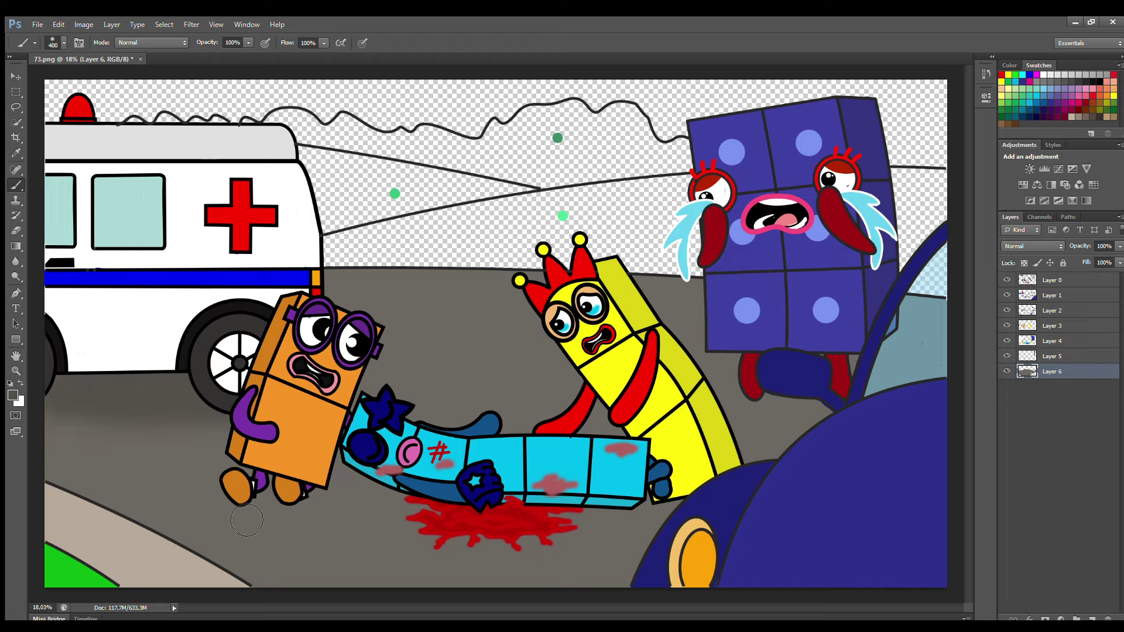
pyautogui.moveTo(246, 513)
pyautogui.mouseDown()
pyautogui.moveTo(346, 476)
pyautogui.moveTo(231, 467)
pyautogui.mouseUp()
pyautogui.press('[')
pyautogui.moveTo(364, 485)
pyautogui.mouseDown()
pyautogui.moveTo(603, 514)
pyautogui.moveTo(667, 509)
pyautogui.mouseUp()
pyautogui.moveTo(401, 504); pyautogui.dragTo(417, 513)
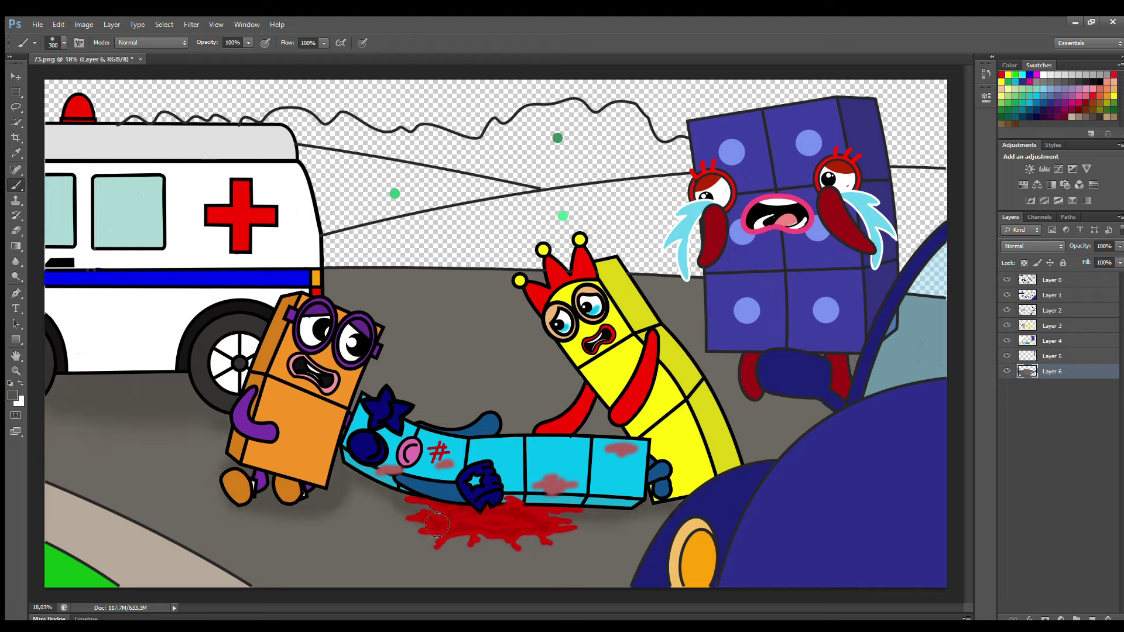
pyautogui.moveTo(823, 413); pyautogui.dragTo(775, 405)
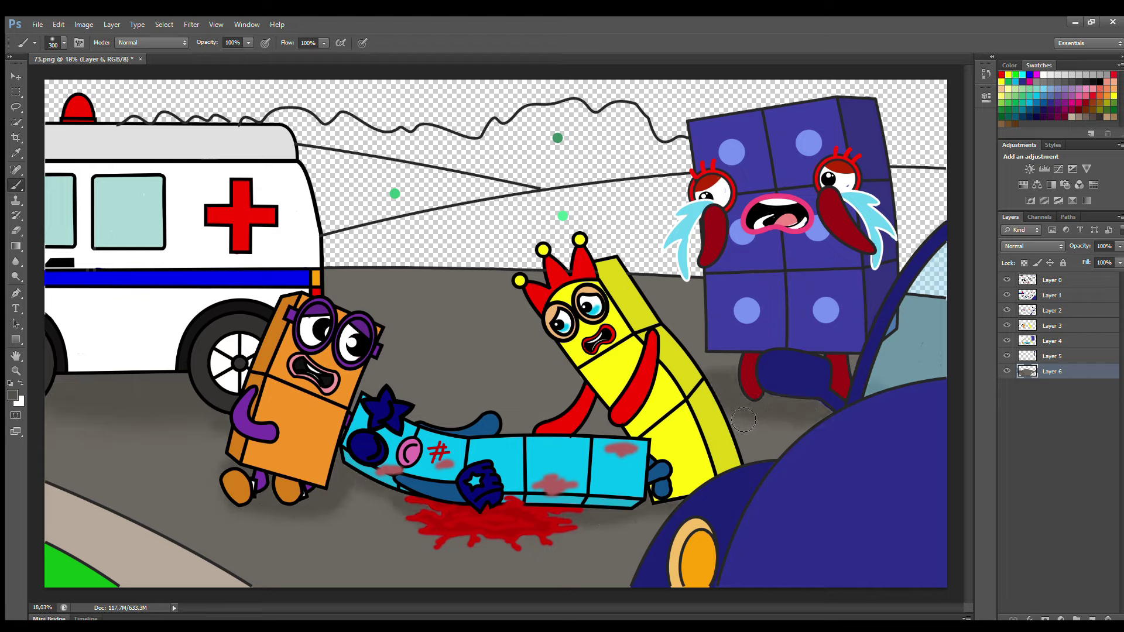
# Sample the light green marker dot and paint the nearer hill with it on a new layer beneath Layer 6.
pyautogui.click(16, 154)
pyautogui.click(562, 216)
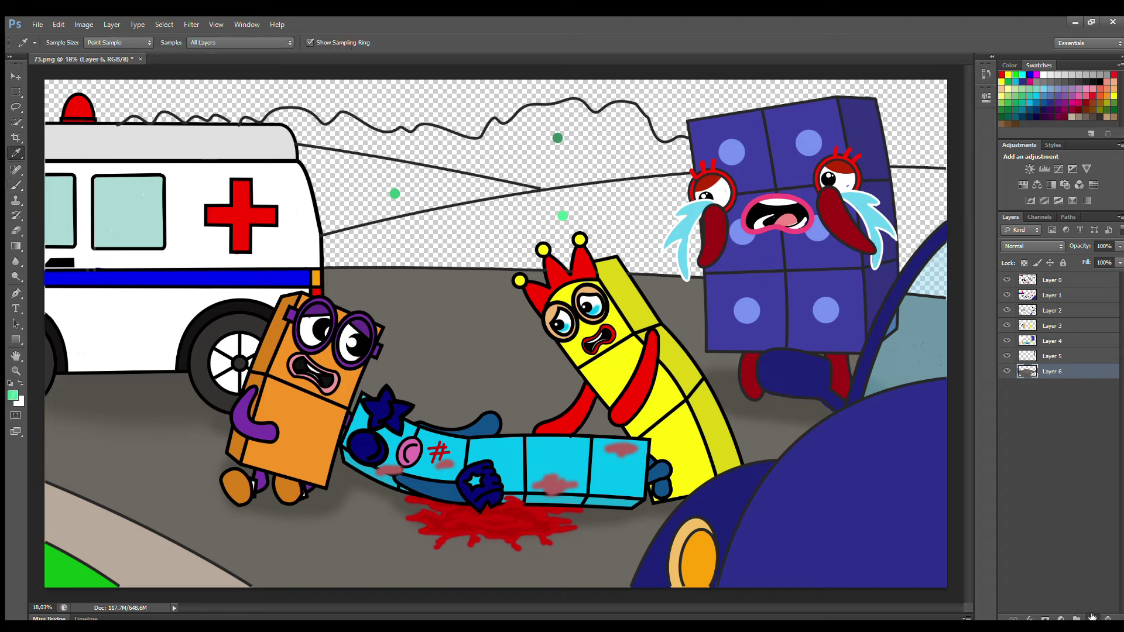
pyautogui.keyDown('ctrl'); pyautogui.click(1093, 618); pyautogui.keyUp('ctrl')
pyautogui.click(16, 185)
pyautogui.moveTo(337, 250)
pyautogui.mouseDown()
pyautogui.moveTo(638, 202)
pyautogui.moveTo(906, 196)
pyautogui.moveTo(915, 238)
pyautogui.moveTo(703, 228)
pyautogui.moveTo(644, 258)
pyautogui.moveTo(856, 286)
pyautogui.mouseUp()
# Add a layer beneath Layer 7 and paint the hill behind the ambulance on it with the medium green marker's colour.
pyautogui.click(1092, 618)
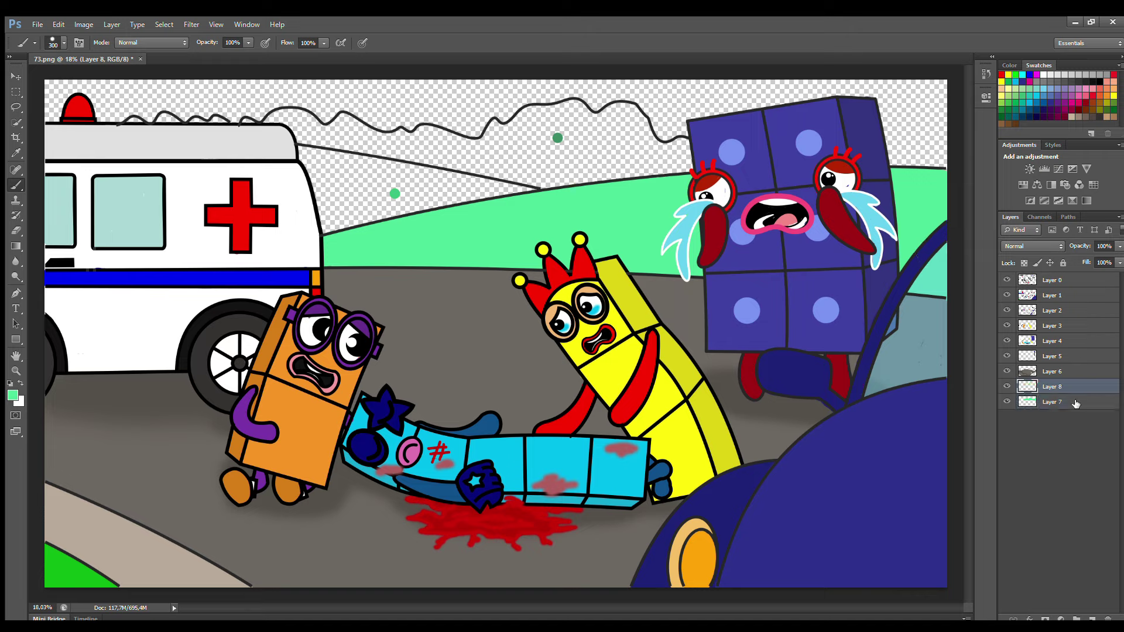
pyautogui.moveTo(1075, 388); pyautogui.dragTo(1063, 425)
pyautogui.click(16, 154)
pyautogui.click(395, 193)
pyautogui.click(16, 185)
pyautogui.moveTo(305, 160)
pyautogui.mouseDown()
pyautogui.moveTo(363, 181)
pyautogui.moveTo(517, 180)
pyautogui.moveTo(344, 241)
pyautogui.mouseUp()
# Sample the cross's red and add a soft 700-size brush glow around the ambulance's roof beacon on Layer 8.
pyautogui.click(15, 154)
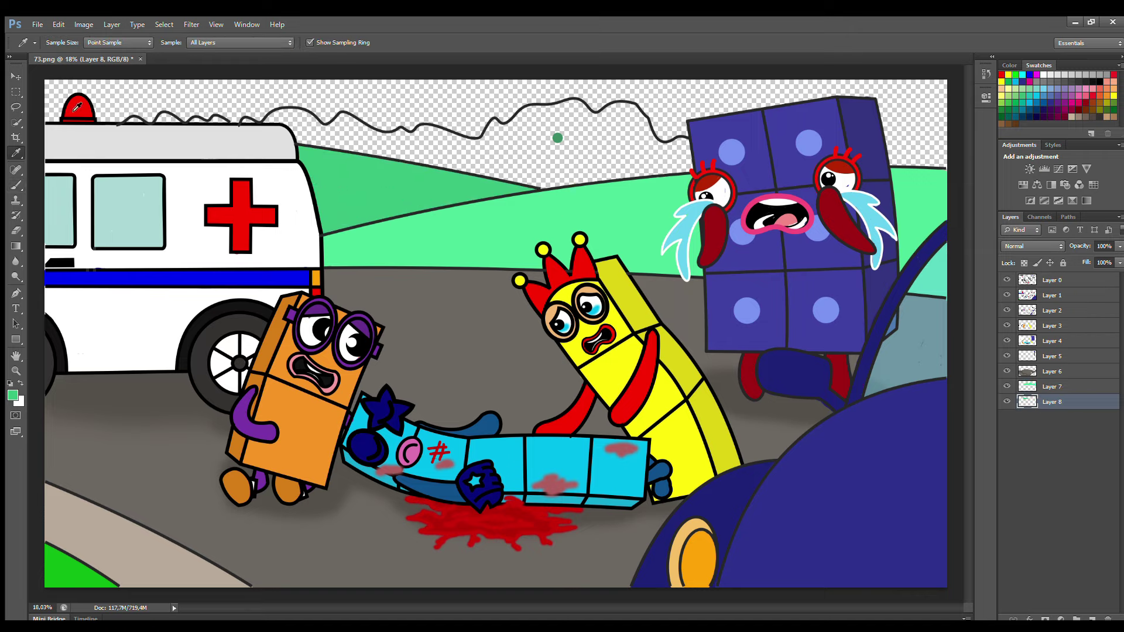
pyautogui.click(235, 217)
pyautogui.click(16, 186)
pyautogui.press(']')
pyautogui.press(']')
pyautogui.press(']')
pyautogui.press(']')
pyautogui.click(79, 105)
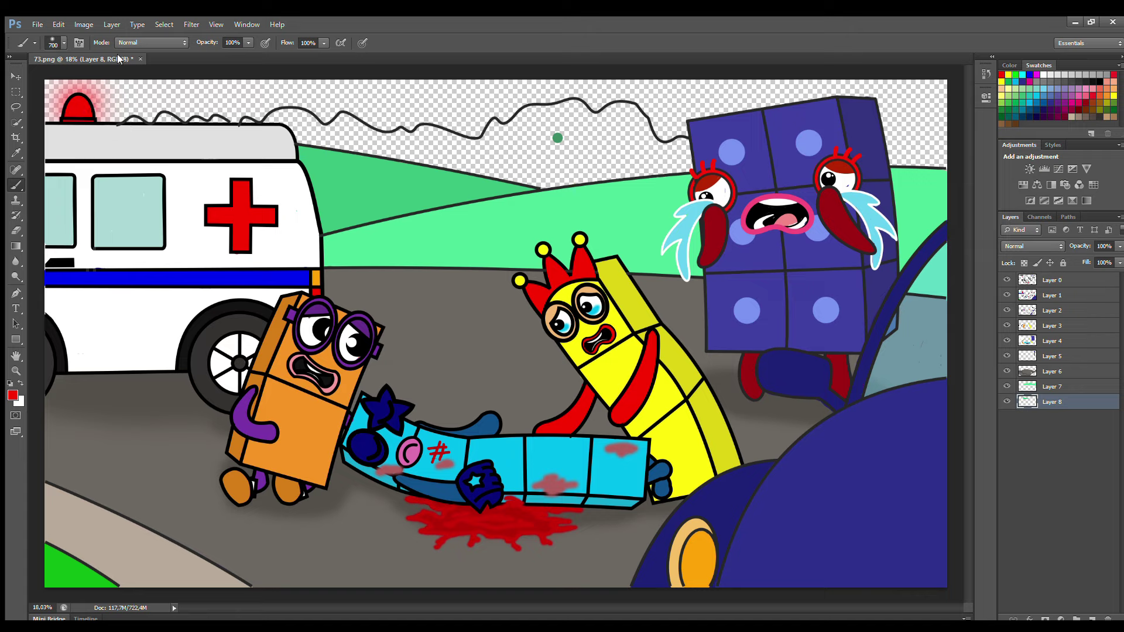
# Sample the dark green marker dot and fill the distant tree line with it on a new layer beneath Layer 8.
pyautogui.keyDown('alt'); pyautogui.click(557, 138); pyautogui.keyUp('alt')
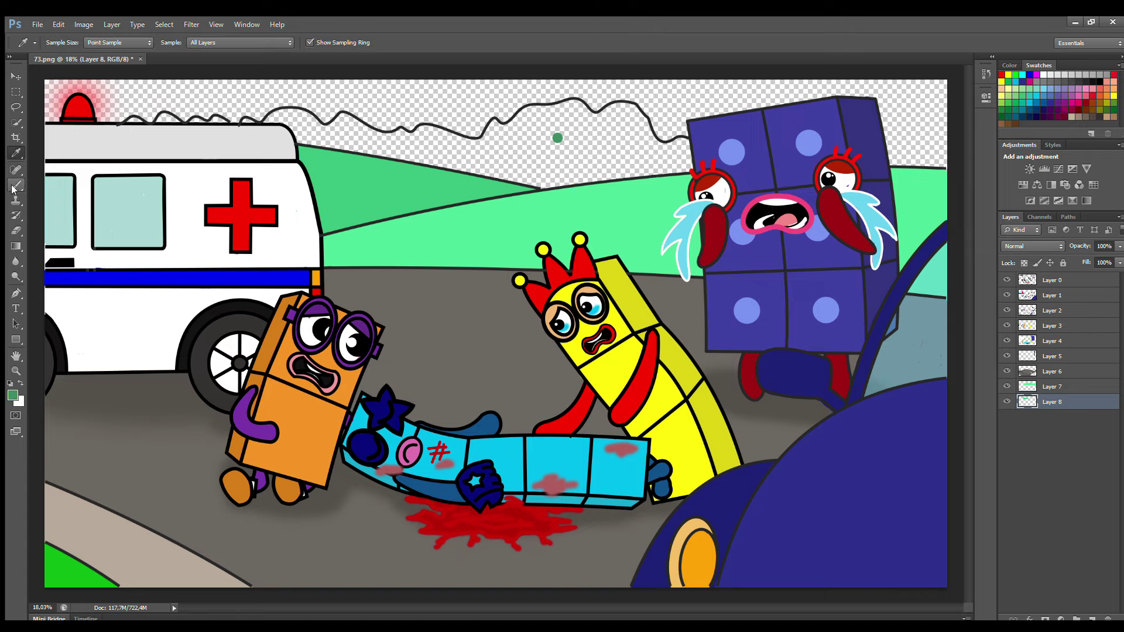
pyautogui.click(1093, 618)
pyautogui.press('[')
pyautogui.press('[')
pyautogui.press('[')
pyautogui.press('[')
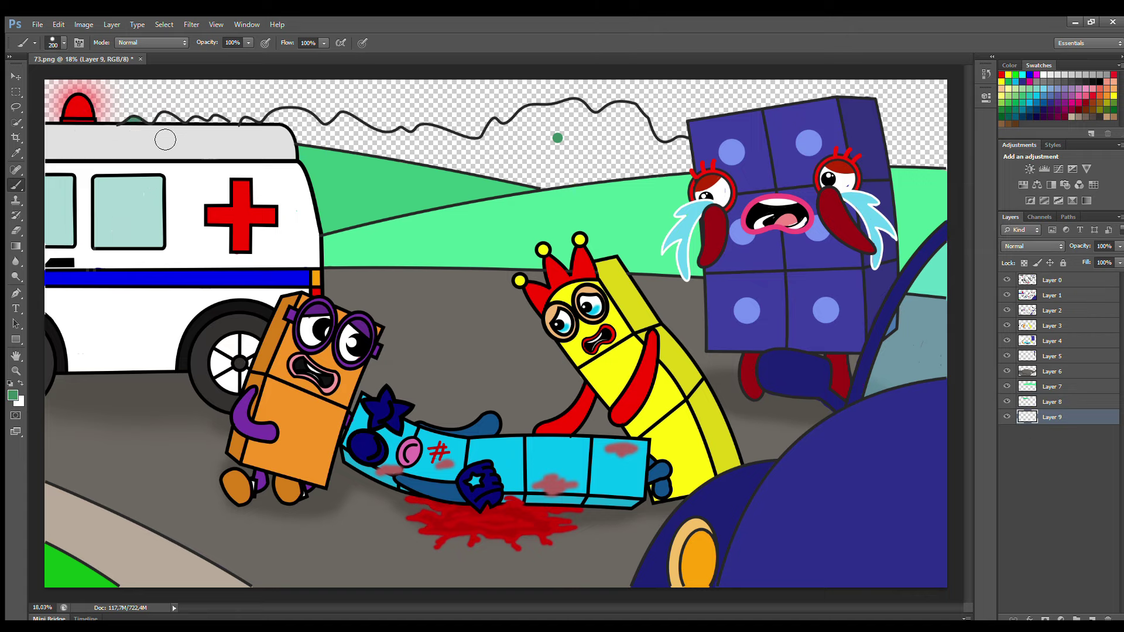
pyautogui.moveTo(278, 132)
pyautogui.mouseDown()
pyautogui.moveTo(501, 148)
pyautogui.moveTo(563, 112)
pyautogui.mouseUp()
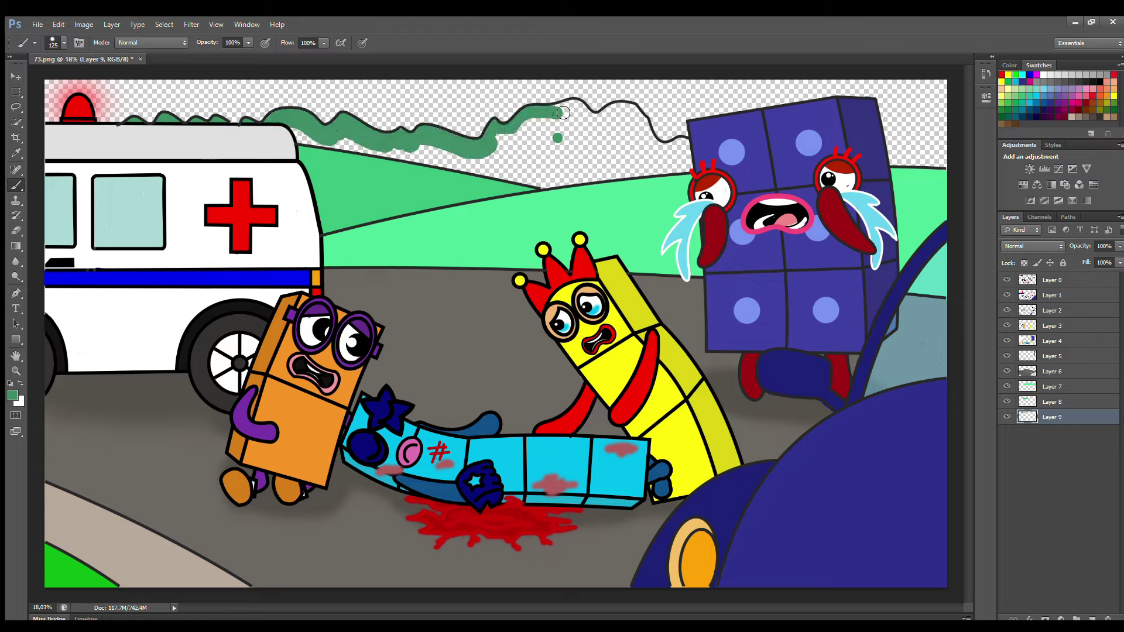
pyautogui.press(']')
pyautogui.press(']')
pyautogui.press(']')
pyautogui.press(']')
pyautogui.moveTo(637, 117)
pyautogui.mouseDown()
pyautogui.moveTo(679, 149)
pyautogui.moveTo(673, 170)
pyautogui.moveTo(545, 135)
pyautogui.moveTo(531, 168)
pyautogui.moveTo(311, 148)
pyautogui.mouseUp()
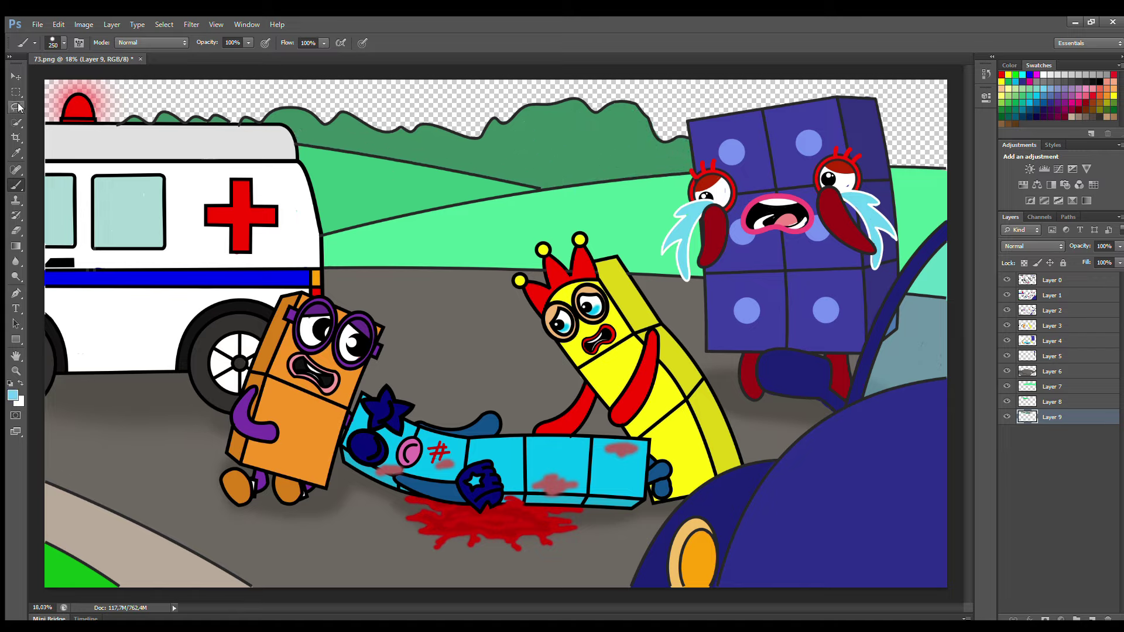
# Add a new layer beneath Layer 9 and paint the whole sky light blue on it with a 700-size brush.
pyautogui.press(']')
pyautogui.press(']')
pyautogui.press(']')
pyautogui.press(']')
pyautogui.press(']')
pyautogui.moveTo(74, 128)
pyautogui.mouseDown()
pyautogui.moveTo(83, 155)
pyautogui.moveTo(432, 151)
pyautogui.mouseUp()
pyautogui.hotkey('ctrl', 'z')
pyautogui.click(1092, 619)
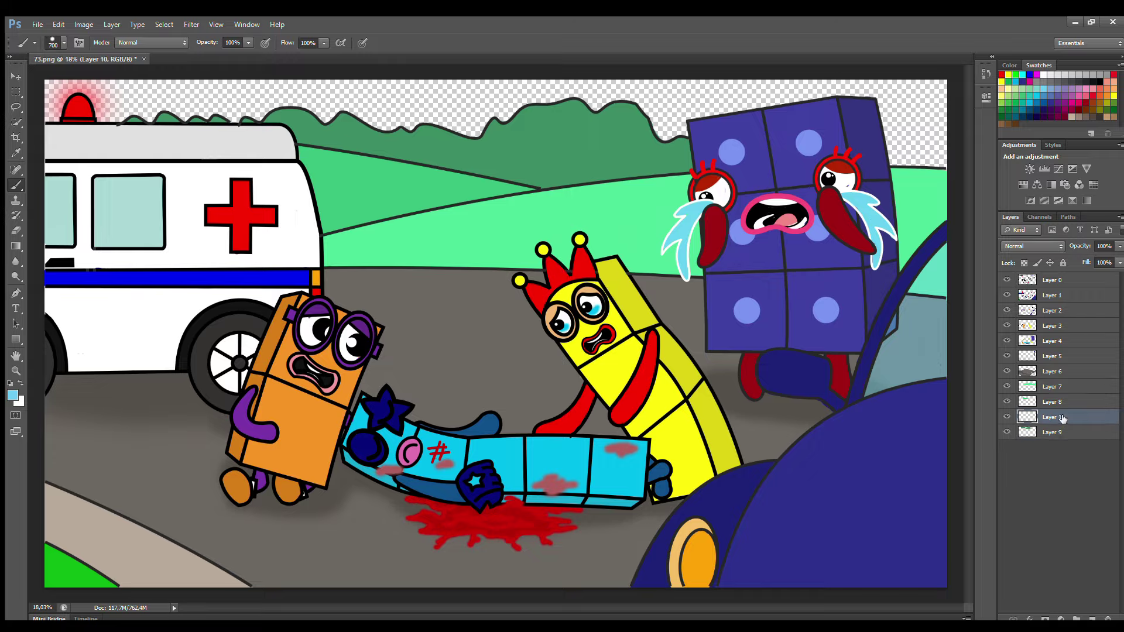
pyautogui.moveTo(1063, 418); pyautogui.dragTo(1062, 438)
pyautogui.moveTo(82, 118)
pyautogui.mouseDown()
pyautogui.moveTo(428, 129)
pyautogui.moveTo(907, 123)
pyautogui.mouseUp()
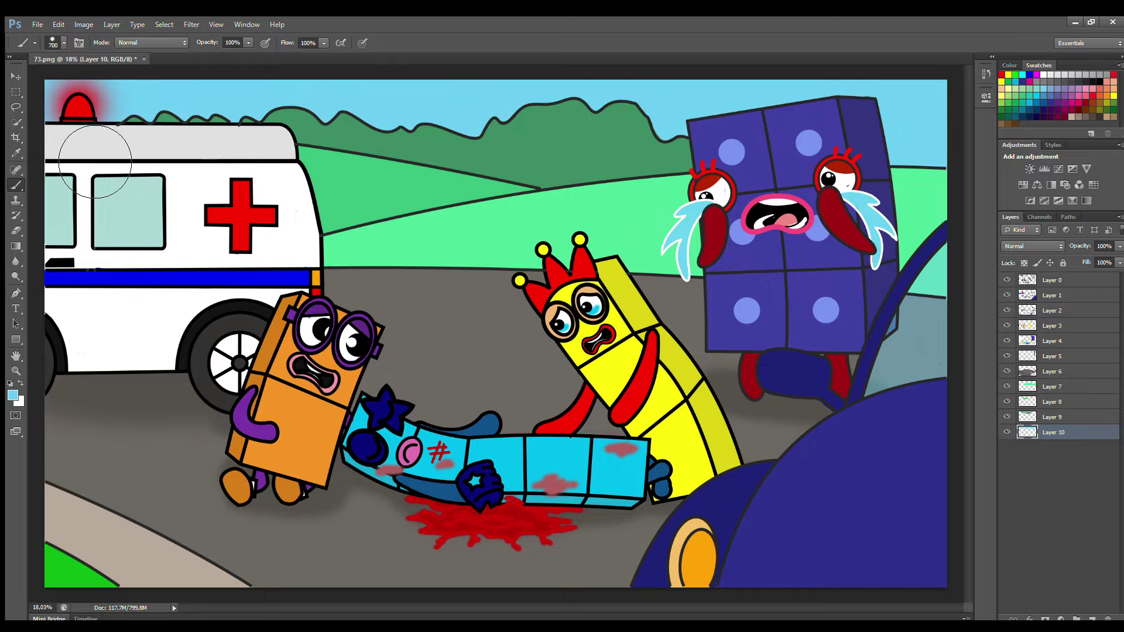